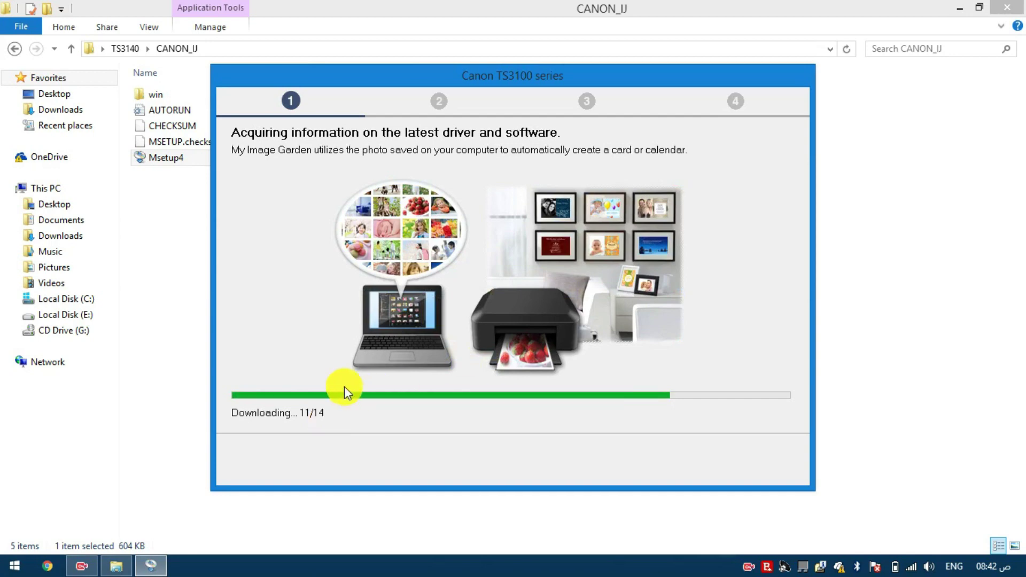
Look up the Inkjet Multifunction Printer in Devices and Printers and check its available options while the setup downloads.
click(960, 8)
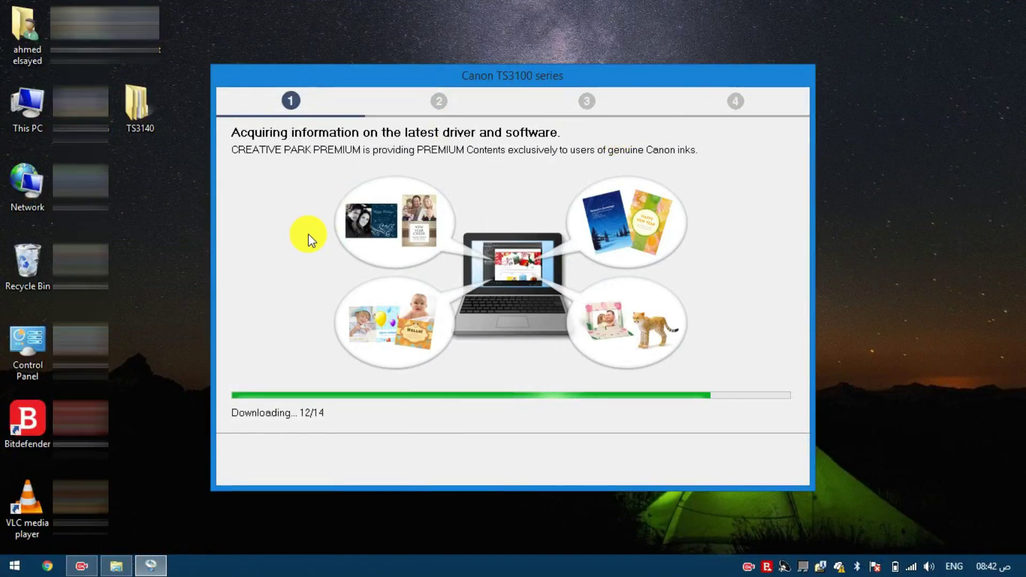
double_click(21, 370)
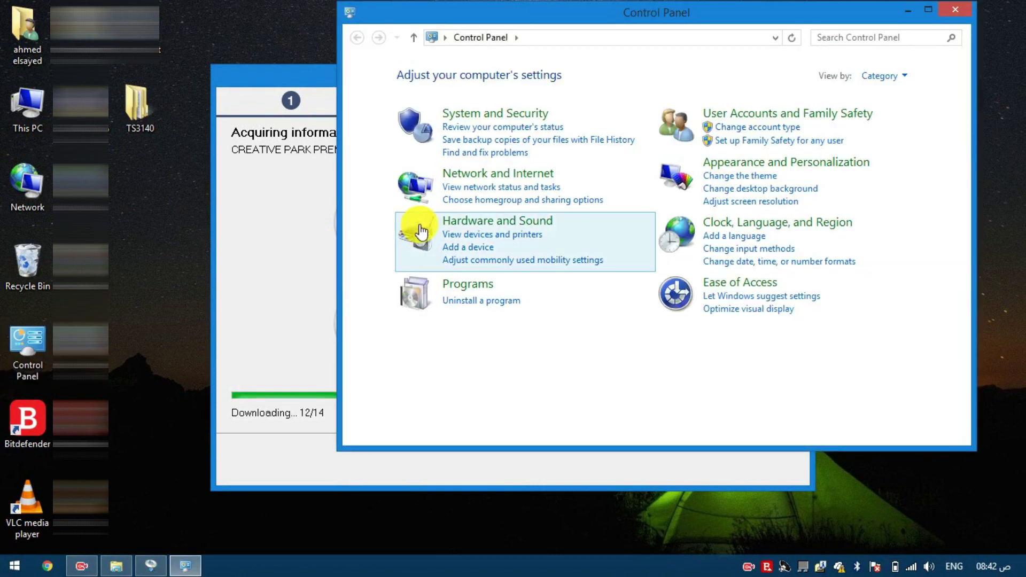
click(495, 235)
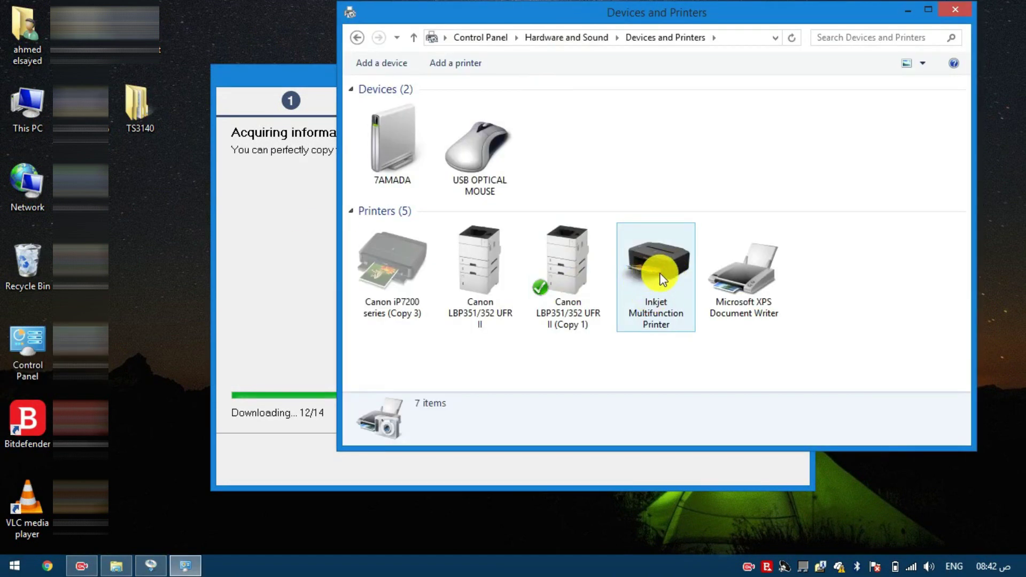
right_click(657, 271)
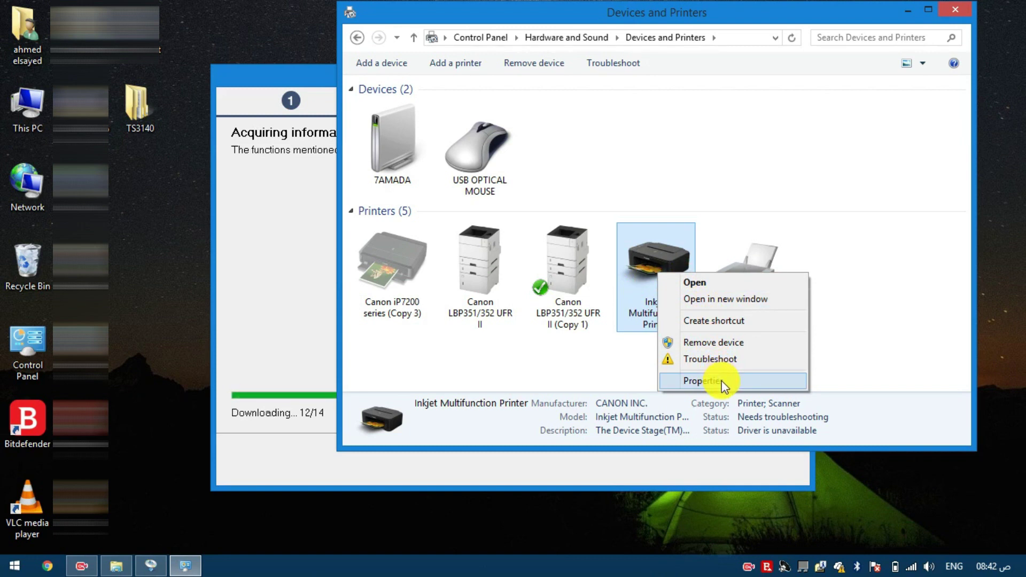
click(643, 300)
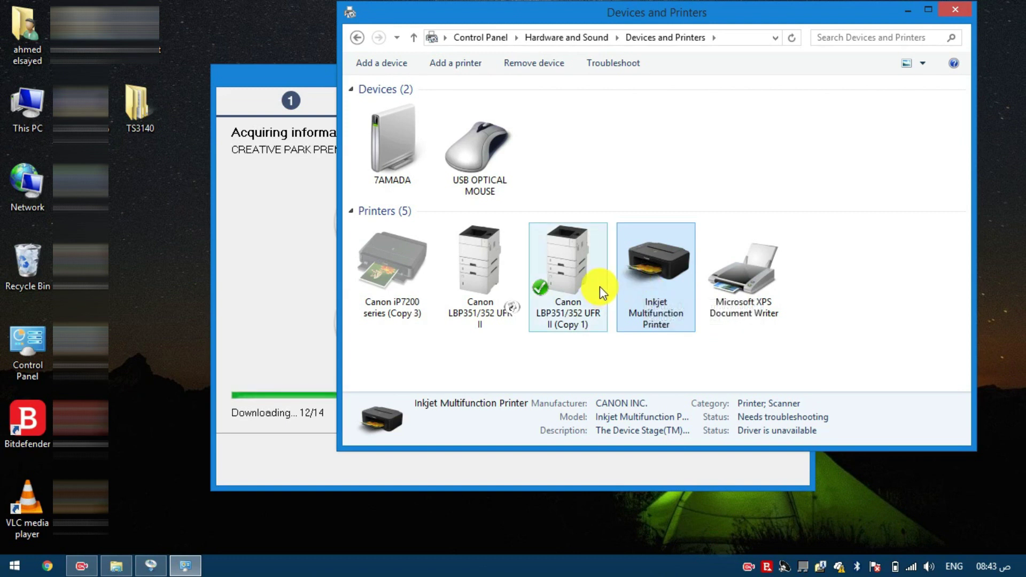
right_click(657, 287)
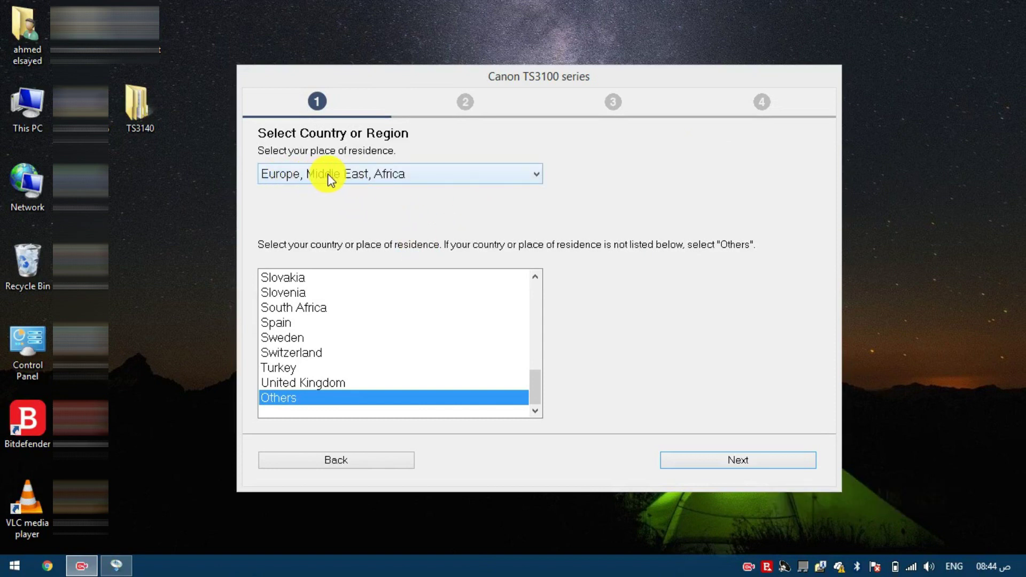
Set the place of residence to Others under Europe, Middle East, Africa, and agree to the Extended Survey Program.
mouse_move(540, 391)
mouse_down()
mouse_move(550, 291)
mouse_move(550, 396)
mouse_up()
click(398, 400)
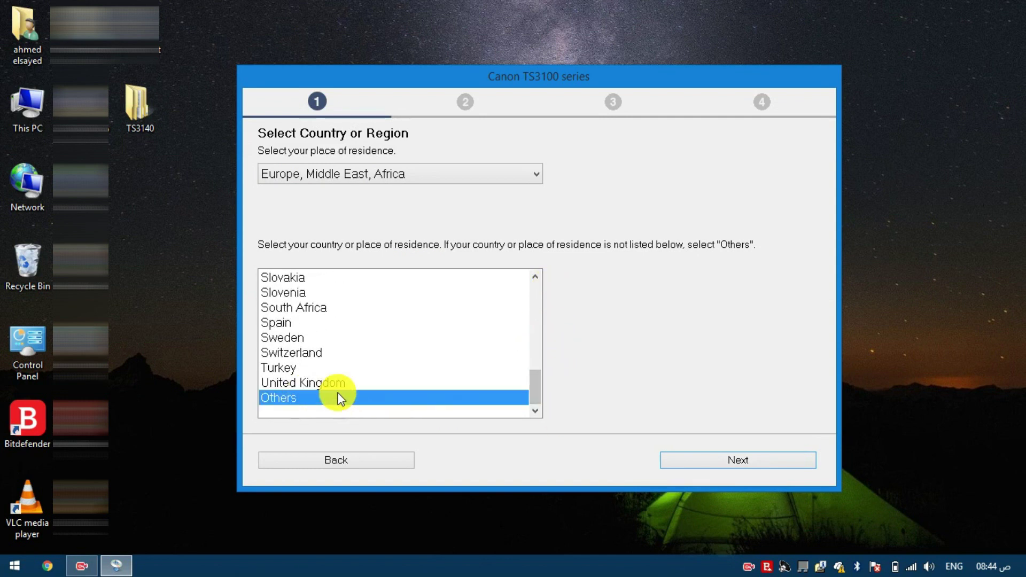
click(698, 460)
click(698, 463)
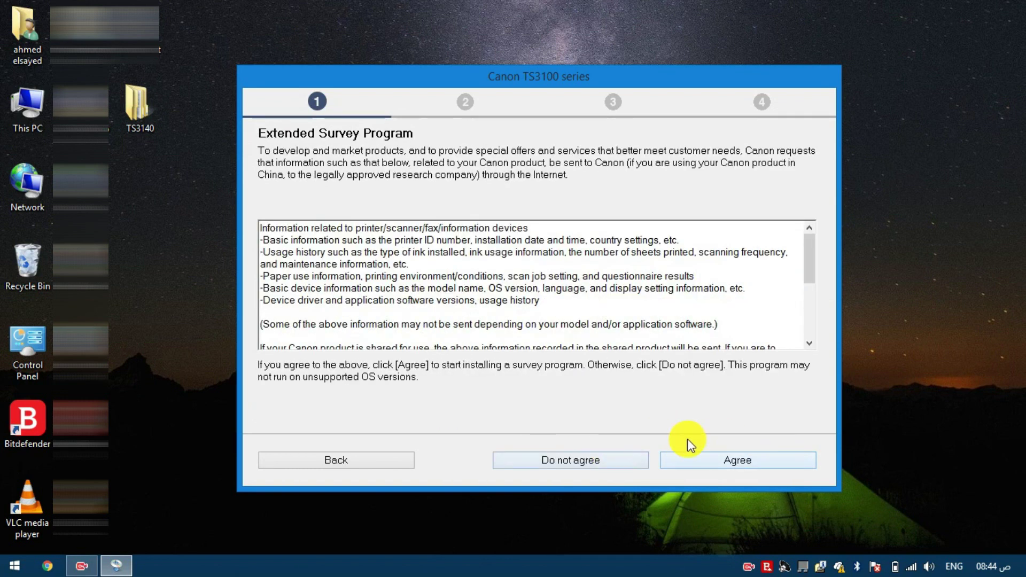
click(713, 463)
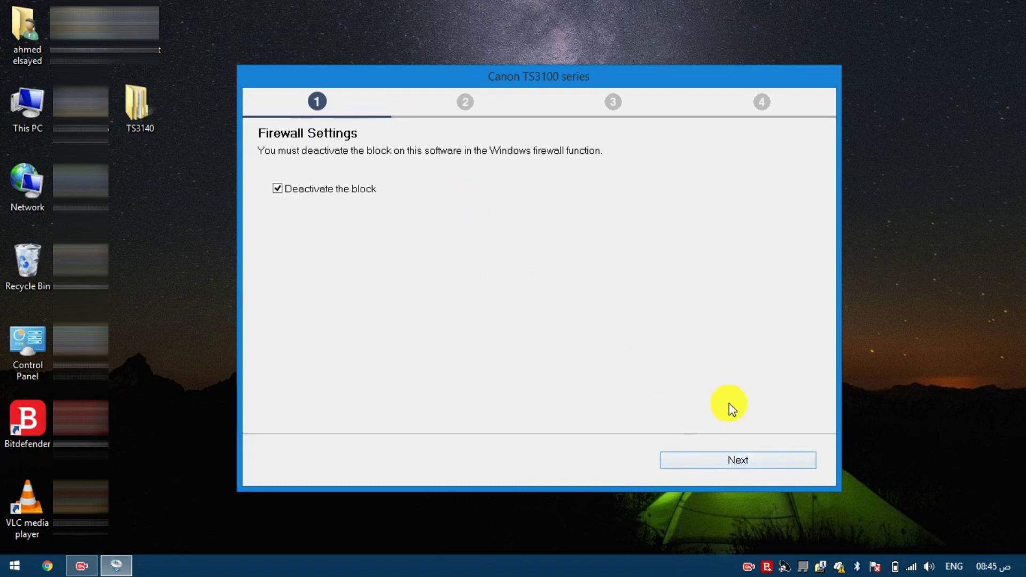
Accept deactivating the firewall block and allow the TS3100 series to be used with a USB connection.
click(741, 460)
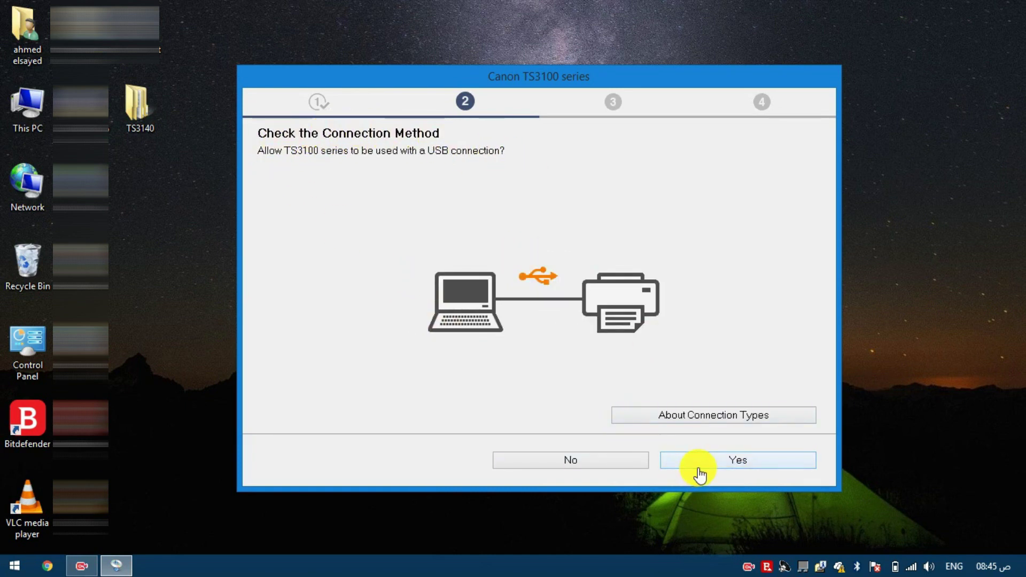
click(738, 463)
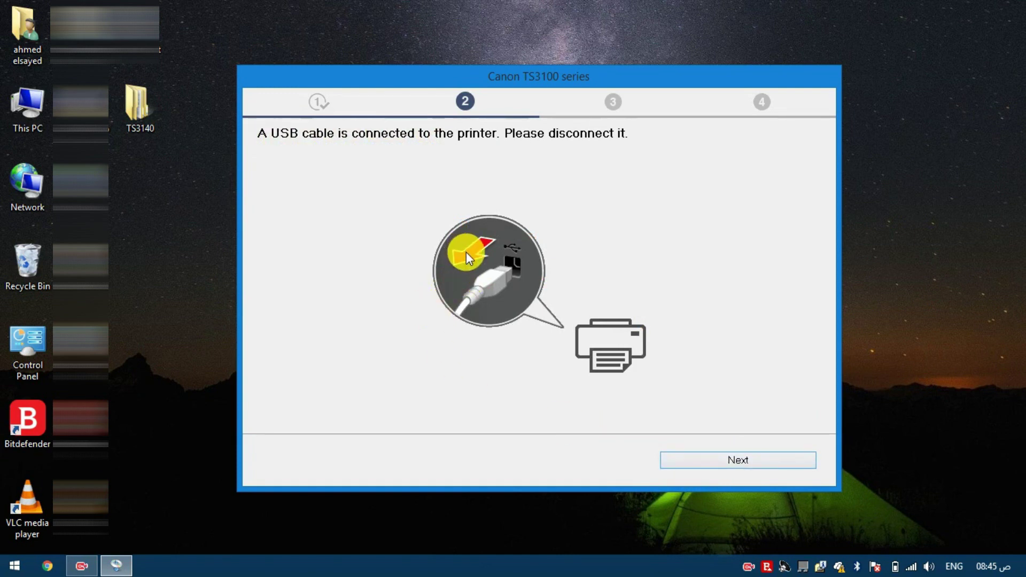
click(724, 463)
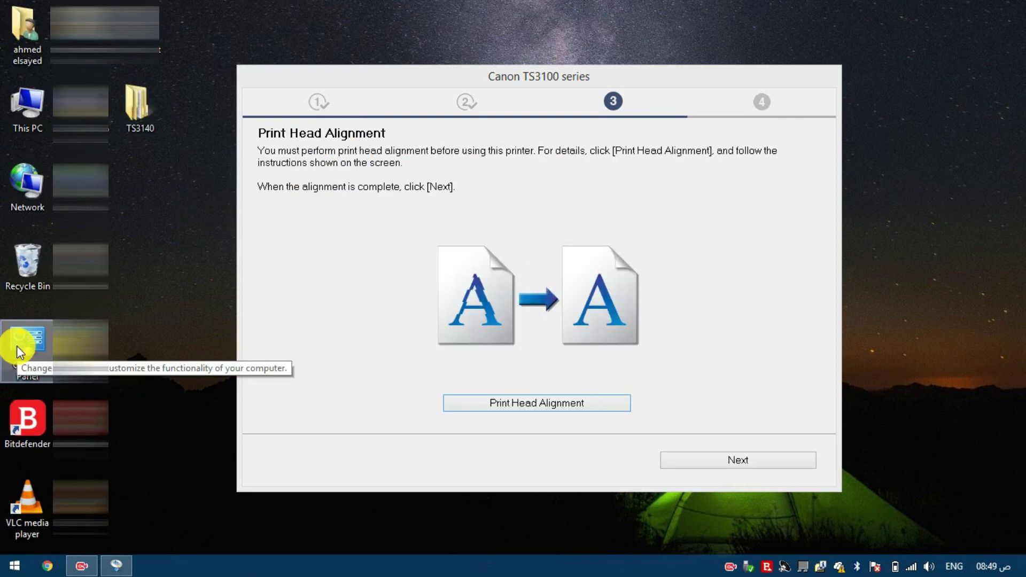
Skip the print head alignment and test print, and complete the printer setup with it set as default printer.
click(751, 453)
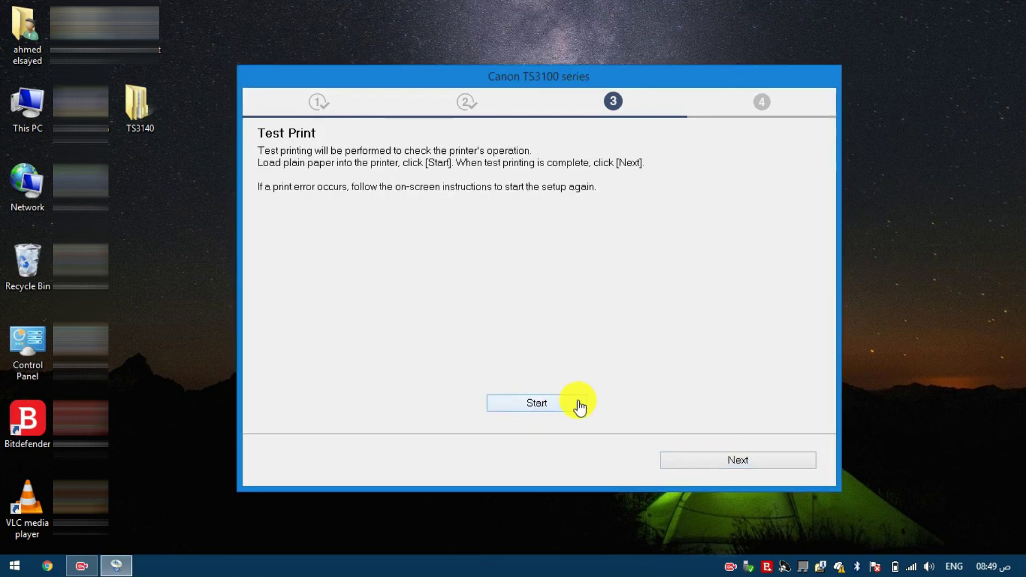
click(740, 461)
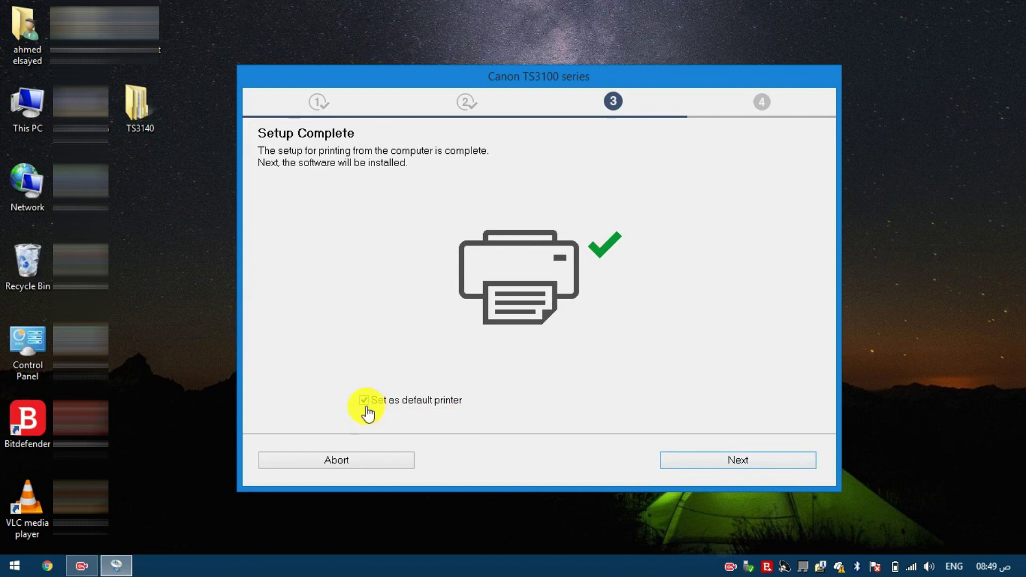
click(671, 471)
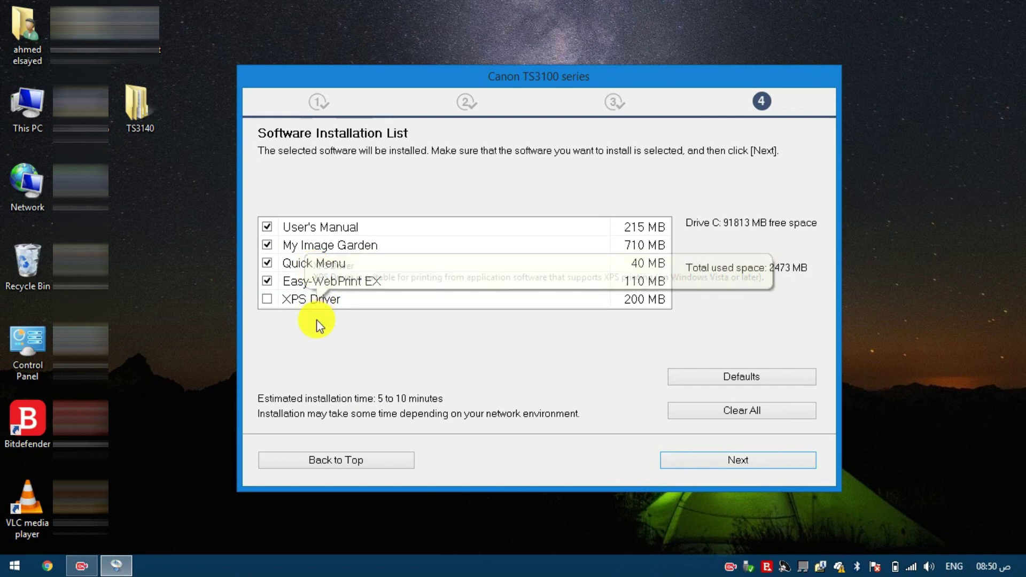
Add the XPS Driver to the software selection, exclude the User's Manual, and start the installation.
click(268, 300)
click(269, 228)
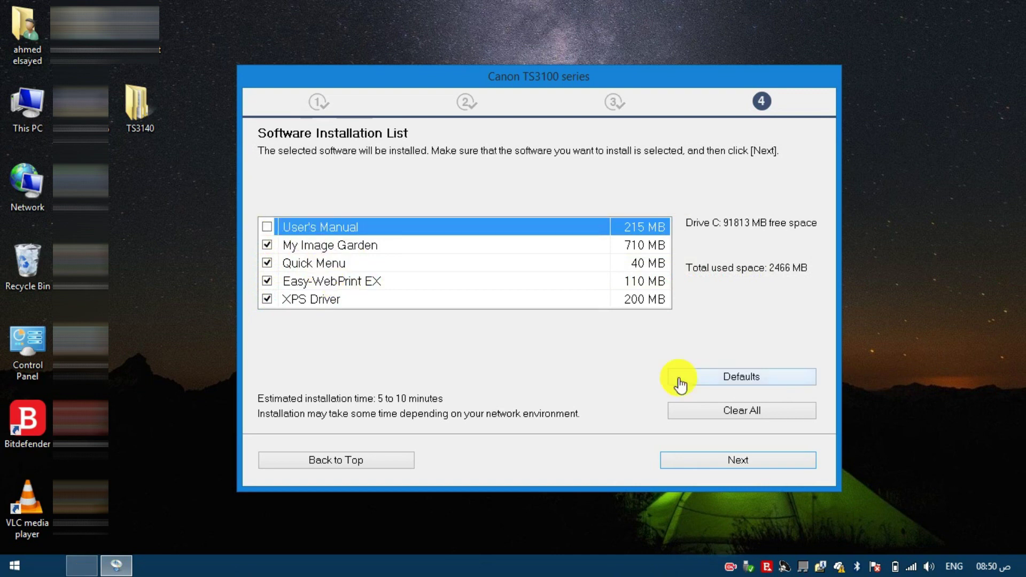
click(716, 461)
click(604, 328)
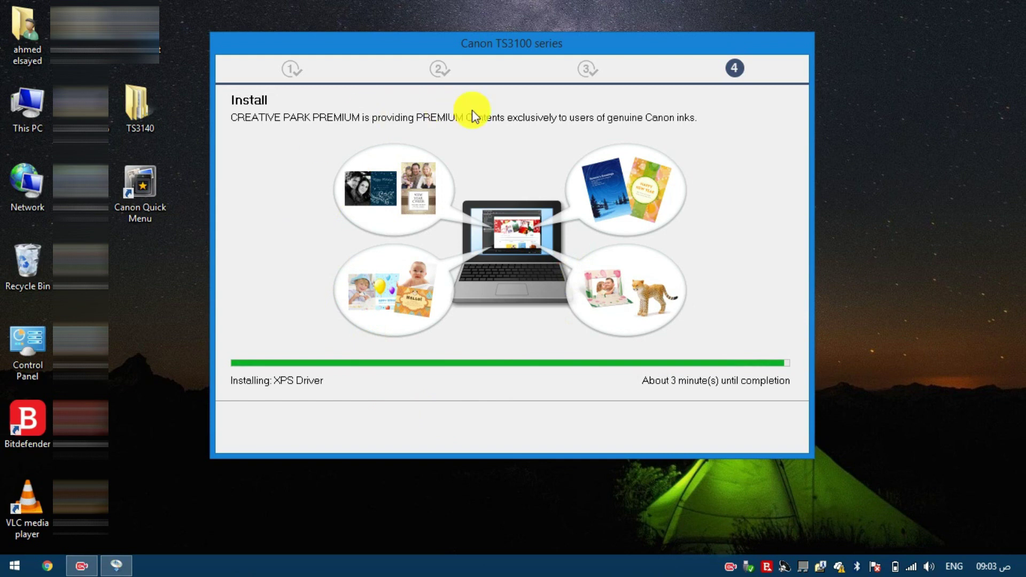
Check the Canon TS3100 series entry and its available options in Devices and Printers, then close the window.
double_click(36, 352)
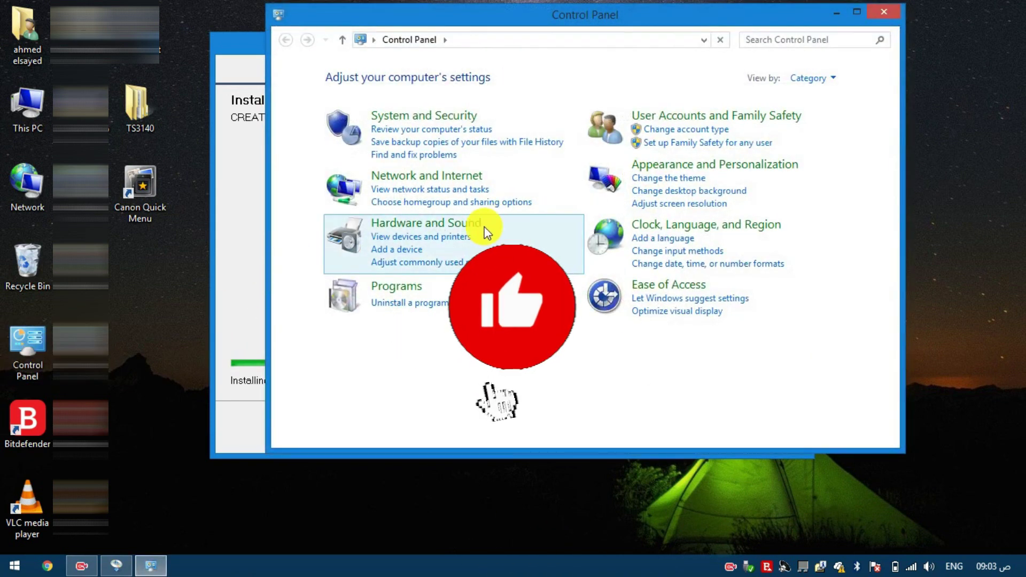
click(435, 243)
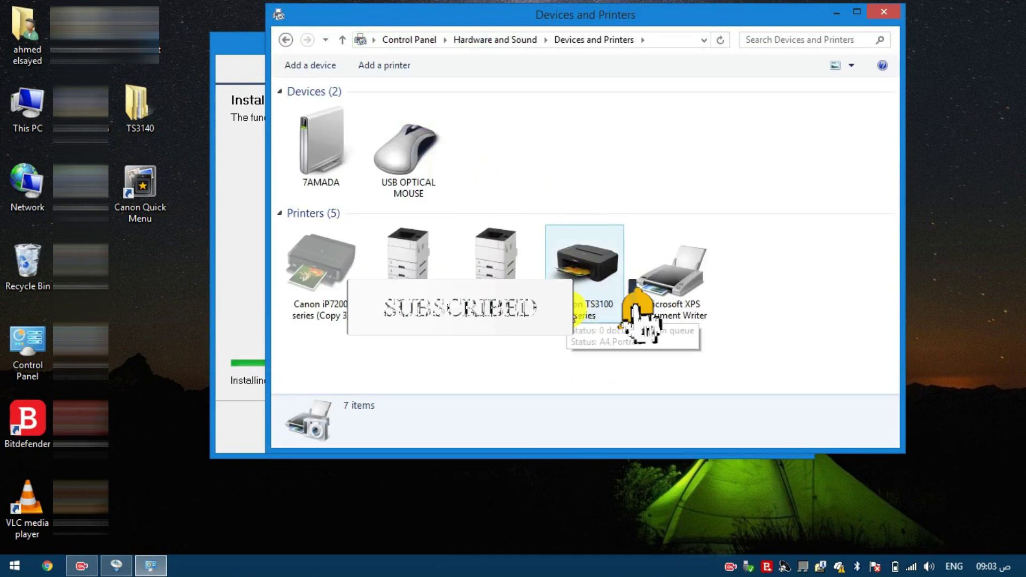
right_click(588, 278)
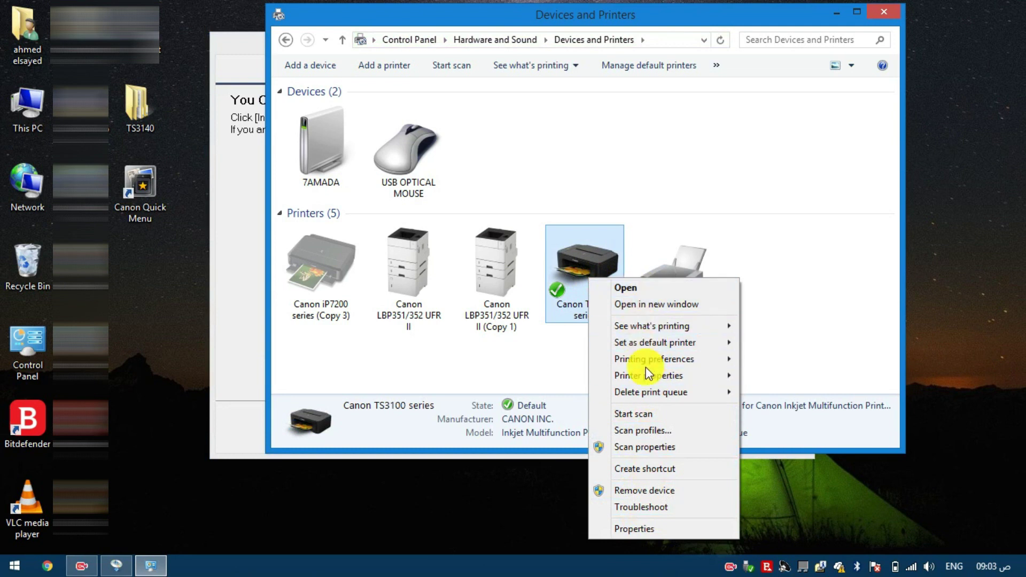
click(887, 14)
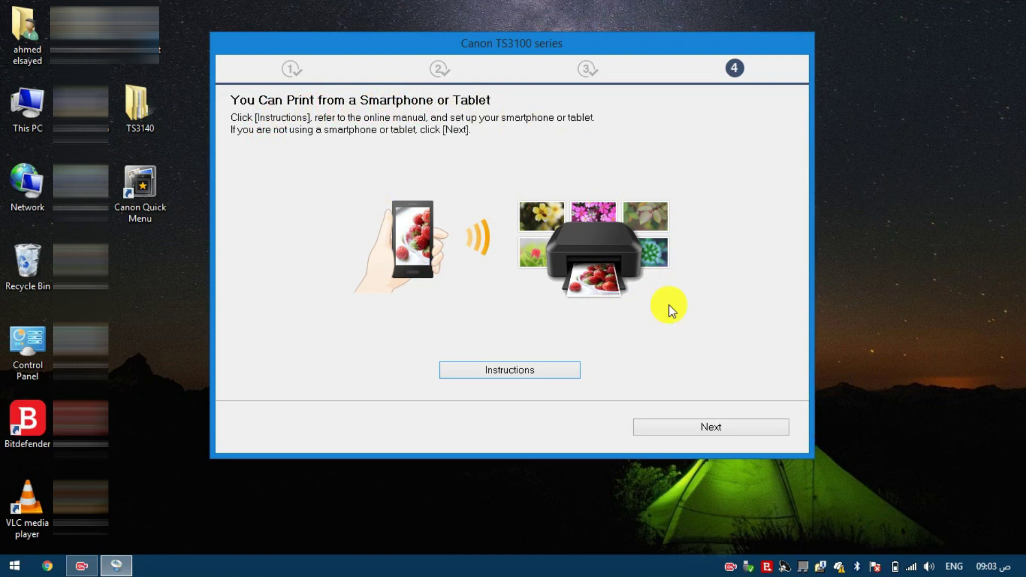
Finish the installer without setting up a smartphone or registering the printer, and exit it.
click(702, 429)
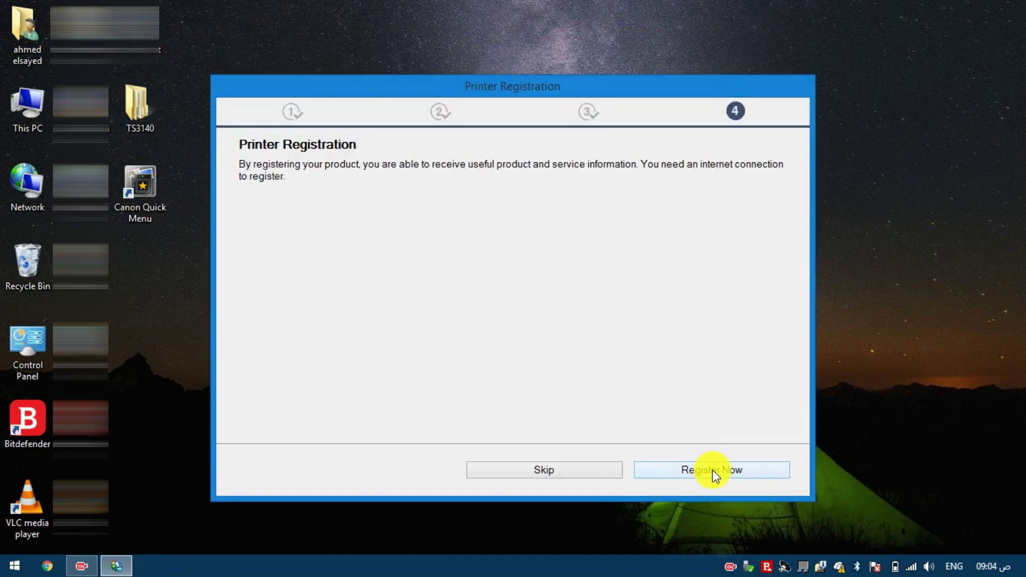
click(557, 472)
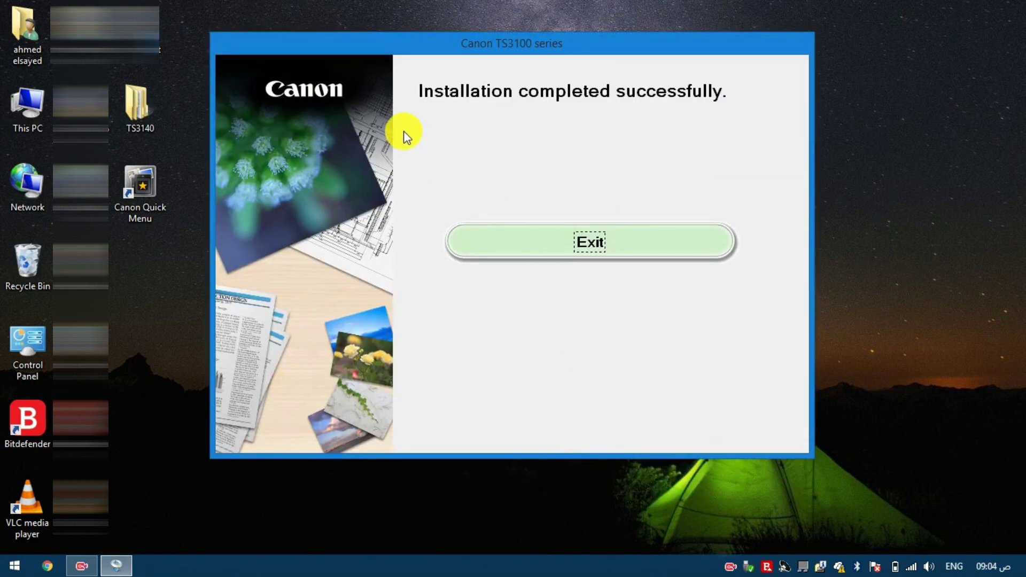
click(582, 246)
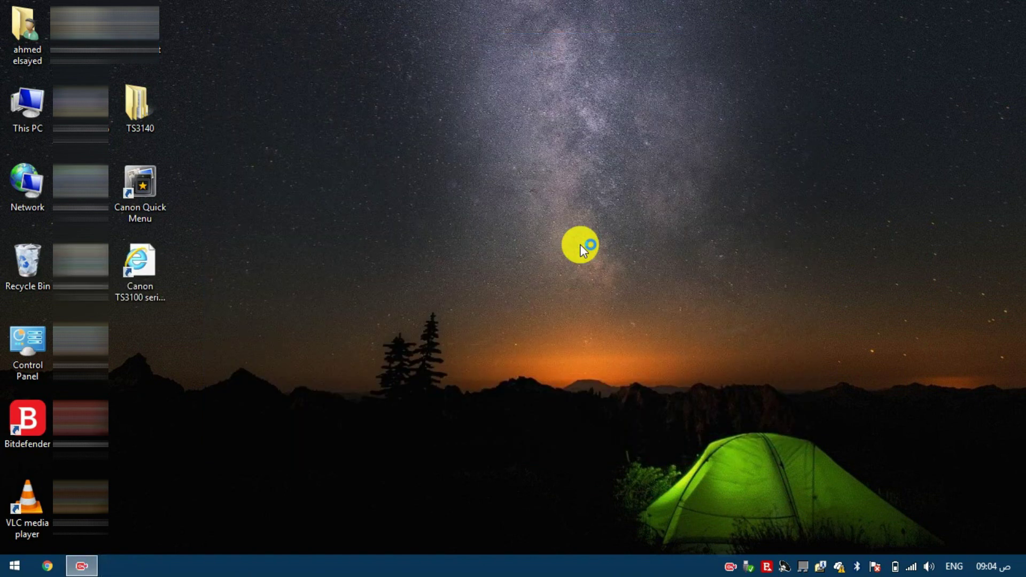
mouse_move(91, 555)
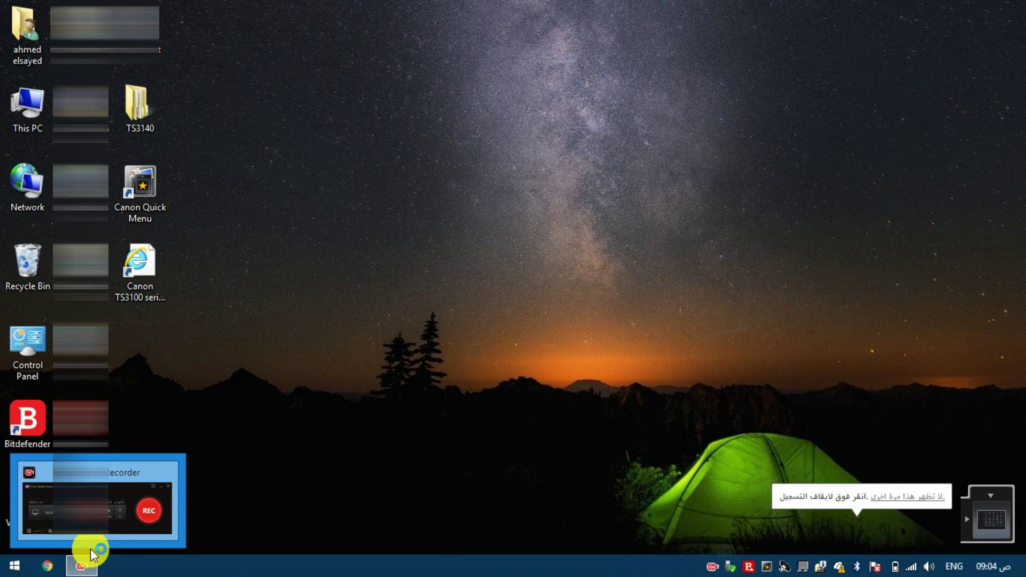
right_click(299, 206)
click(331, 252)
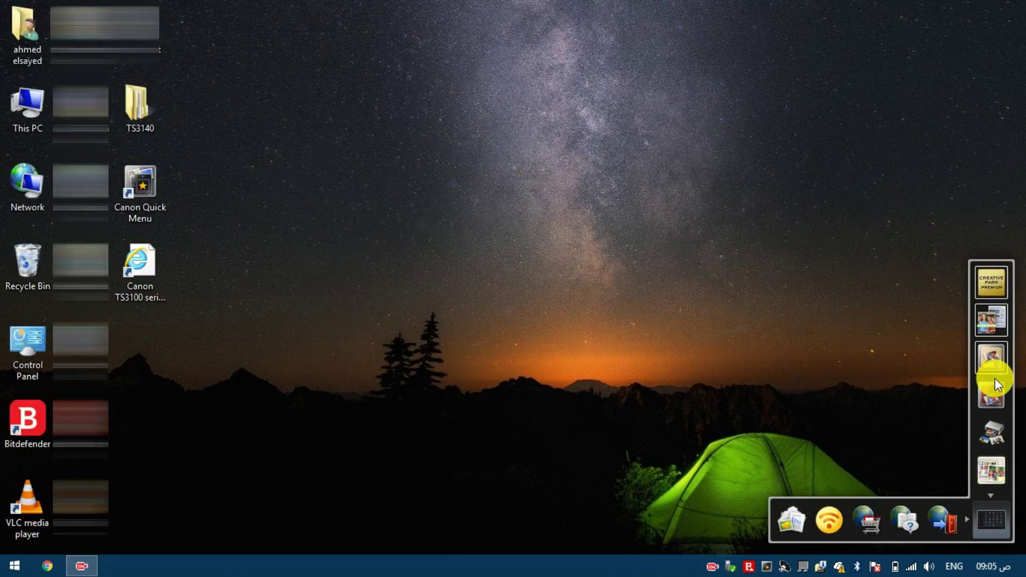
Open the printer properties of the Canon TS3100 series from Devices and Printers and reposition the properties window.
double_click(34, 364)
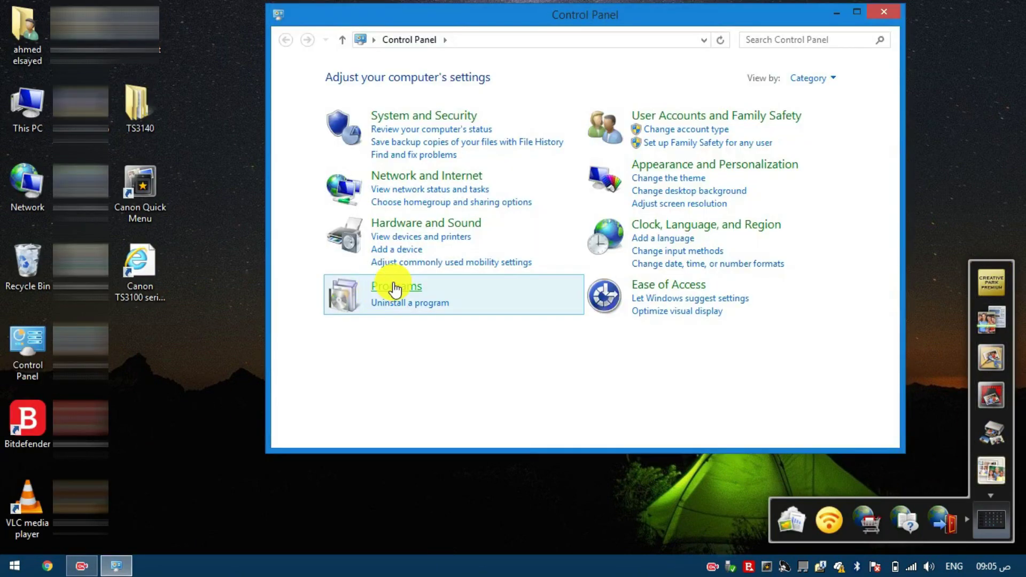
click(395, 236)
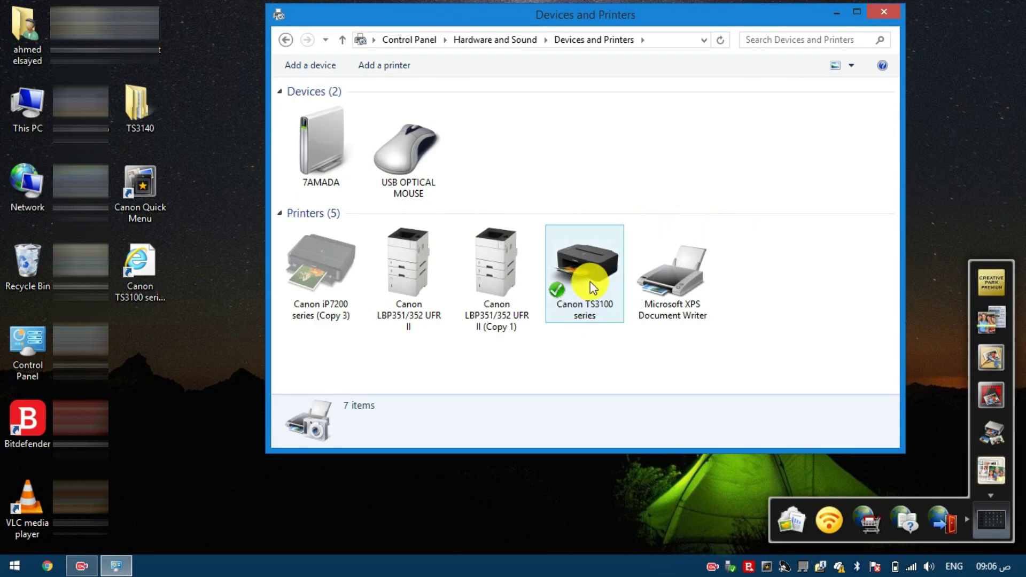
right_click(568, 275)
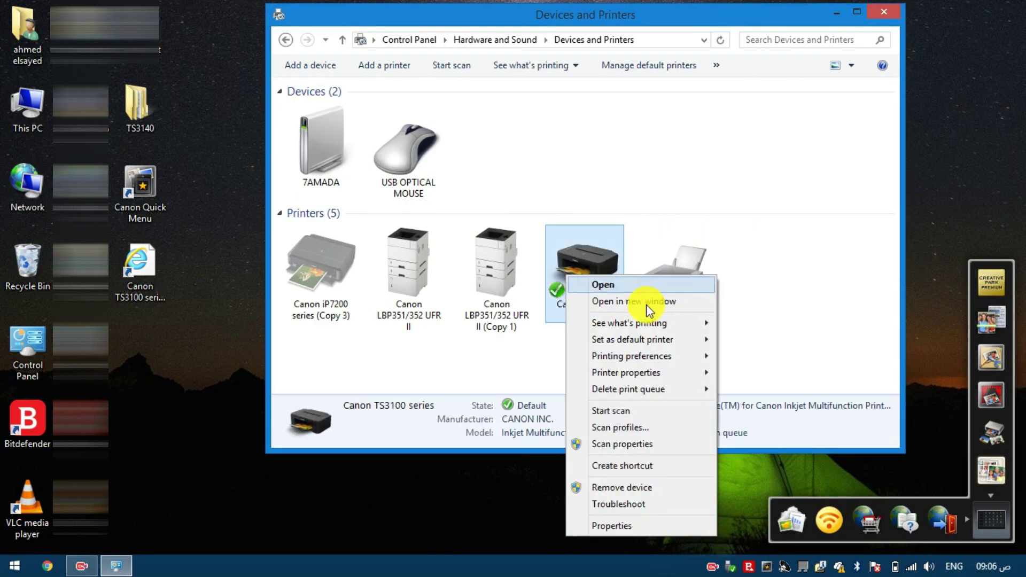
mouse_move(634, 379)
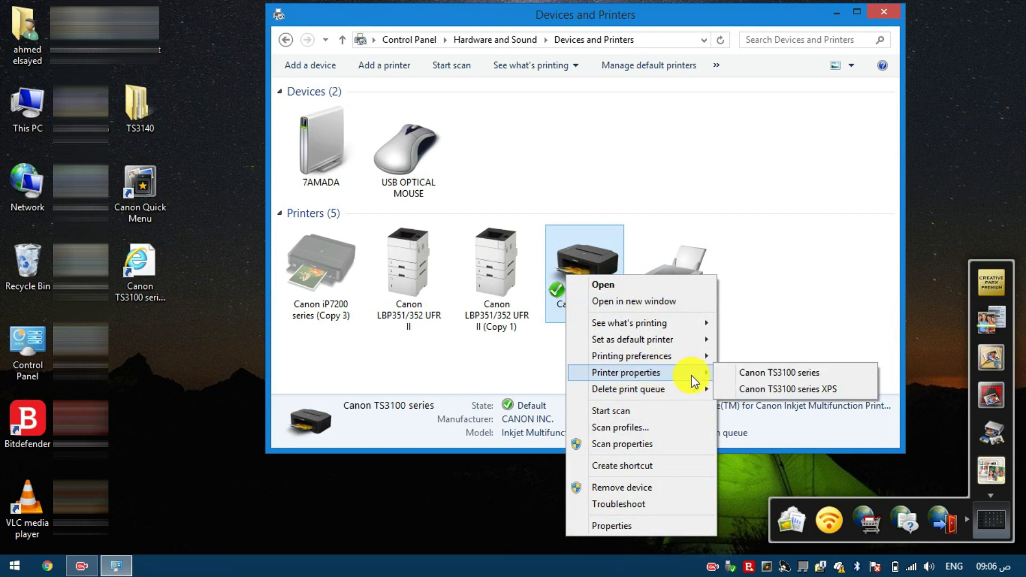
click(745, 389)
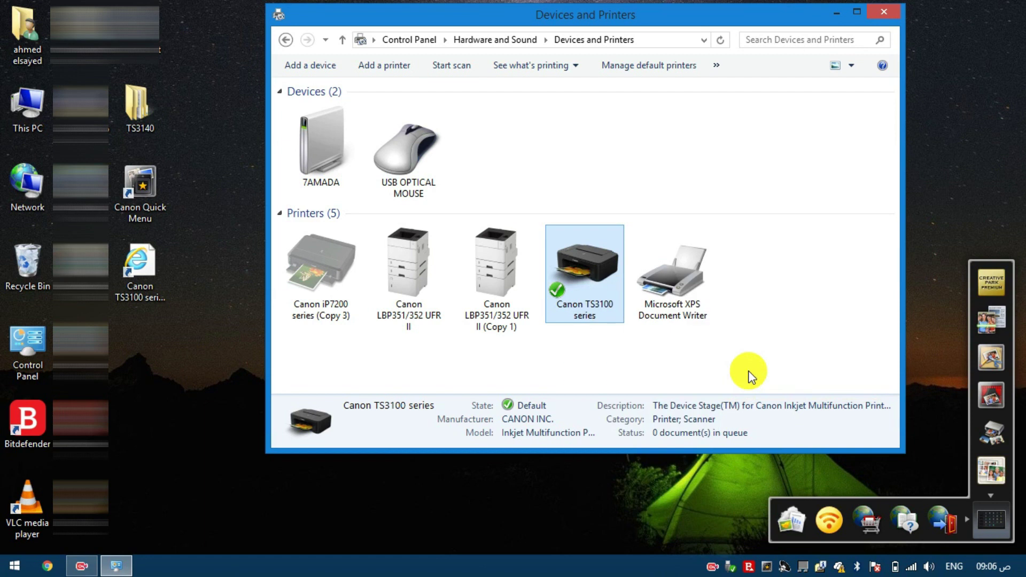
drag(755, 142, 435, 41)
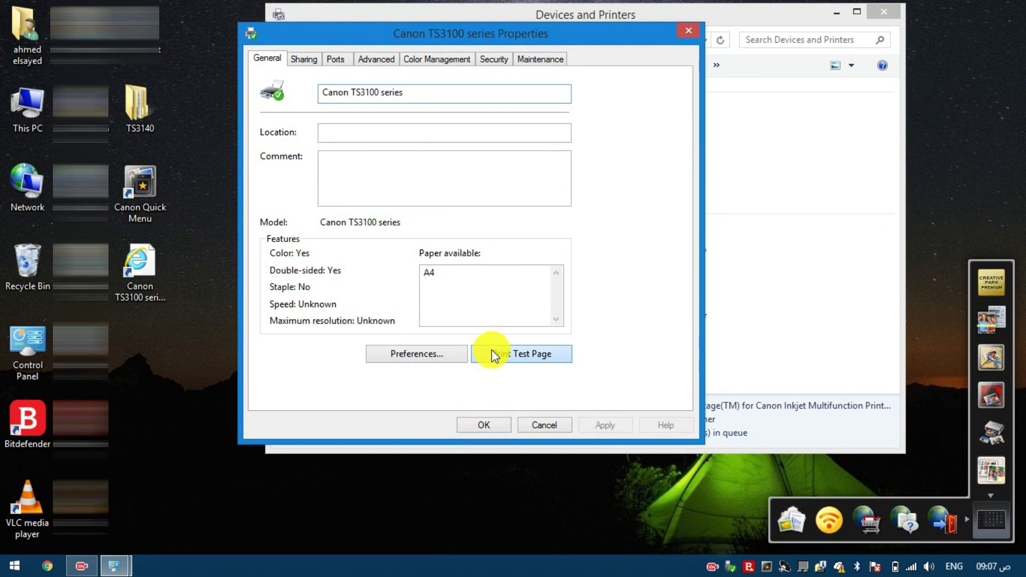
Print a test page on the Canon TS3100 series, dismiss the notice, and move the print status window fully into view.
click(491, 351)
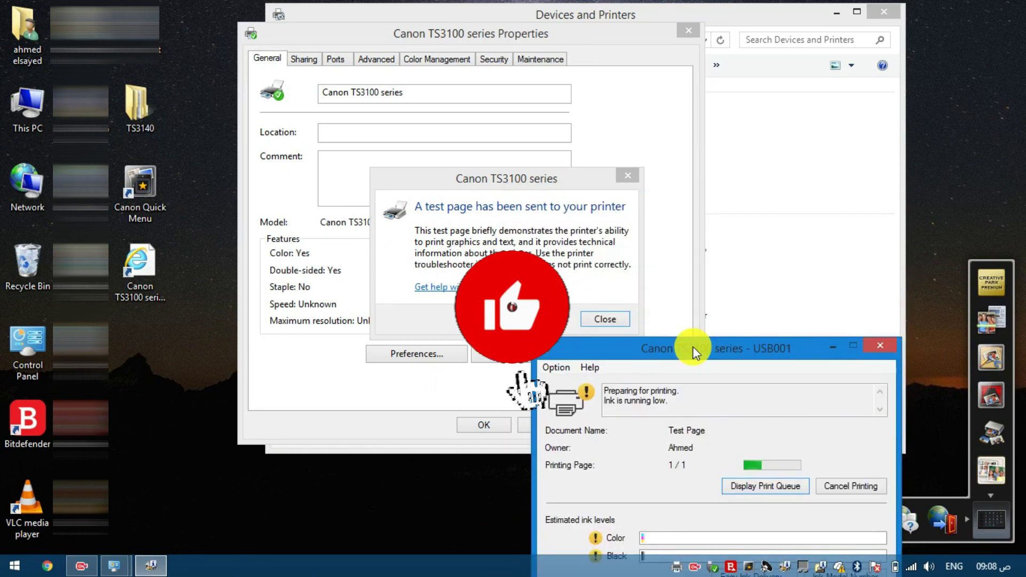
drag(665, 193, 694, 346)
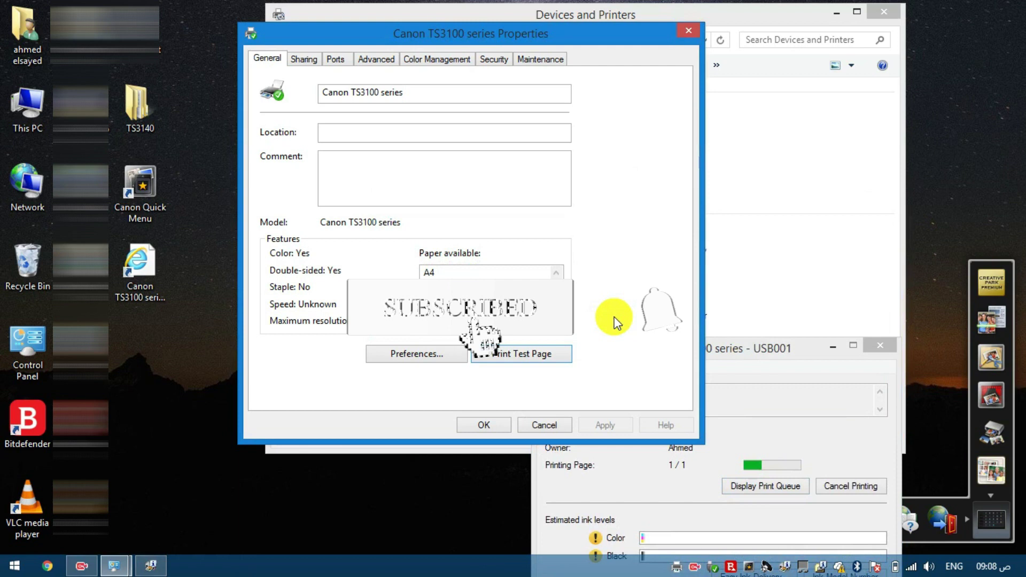
drag(684, 347, 726, 236)
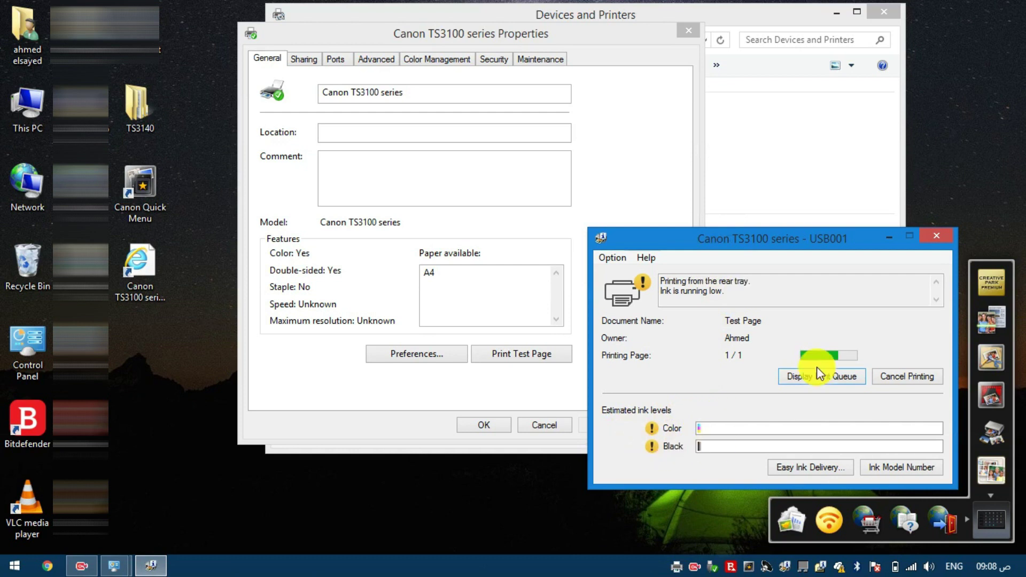
Close the print status window and open the printing preferences of the Canon TS3100 series.
click(931, 241)
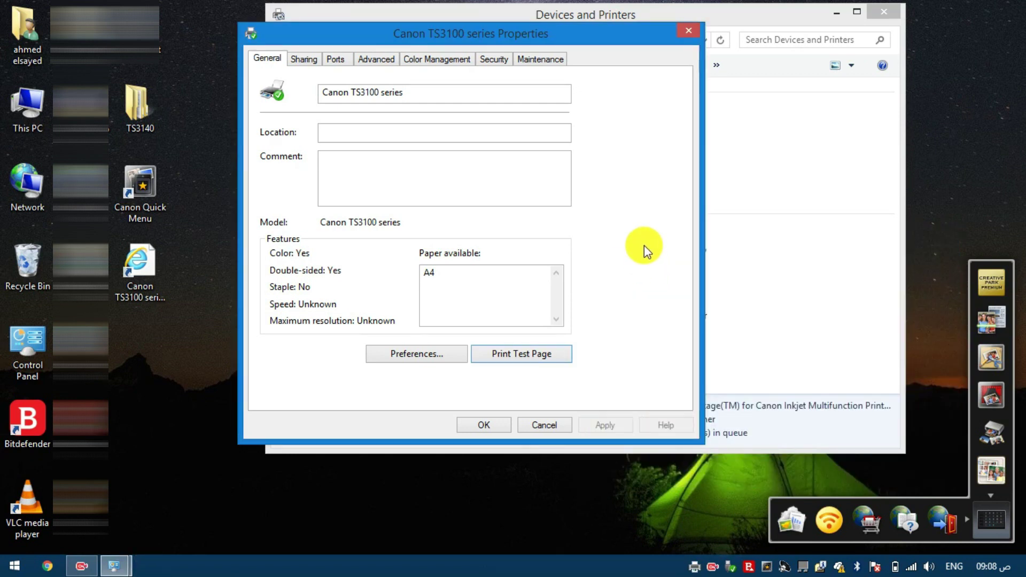
click(413, 360)
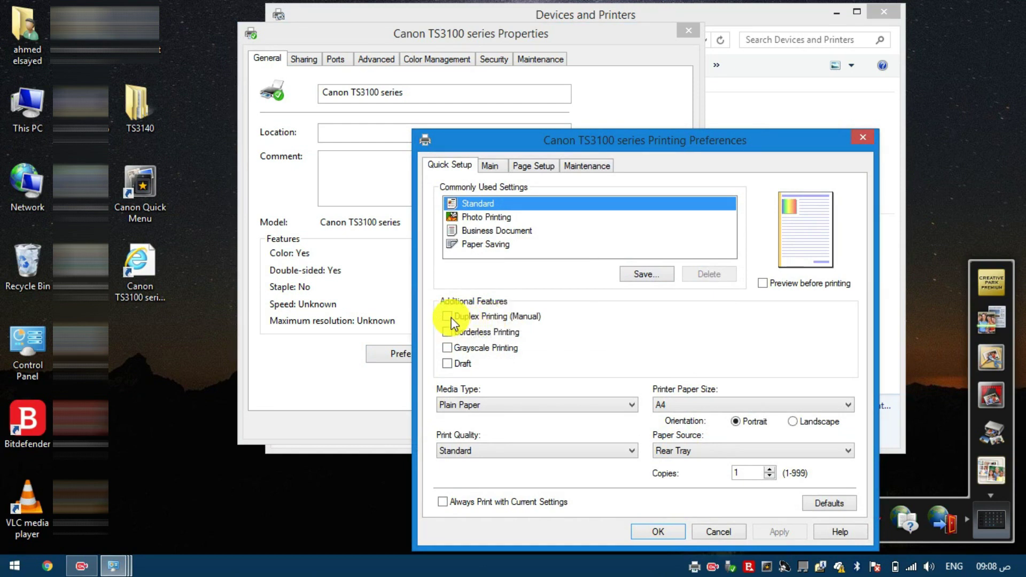
Try out Duplex Printing (Manual), Borderless Printing and Grayscale Printing one at a time, turning each off again.
click(451, 319)
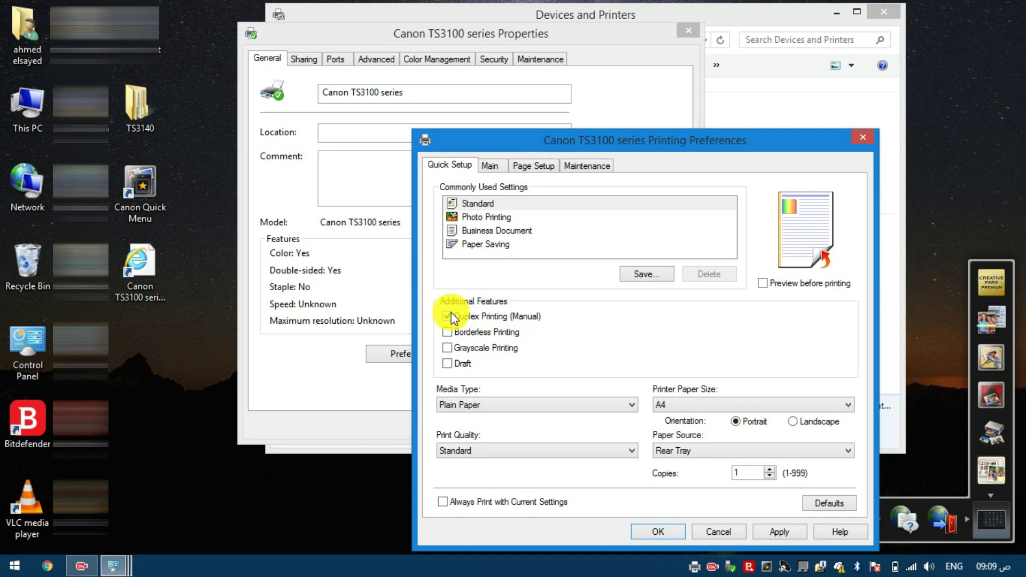
click(452, 318)
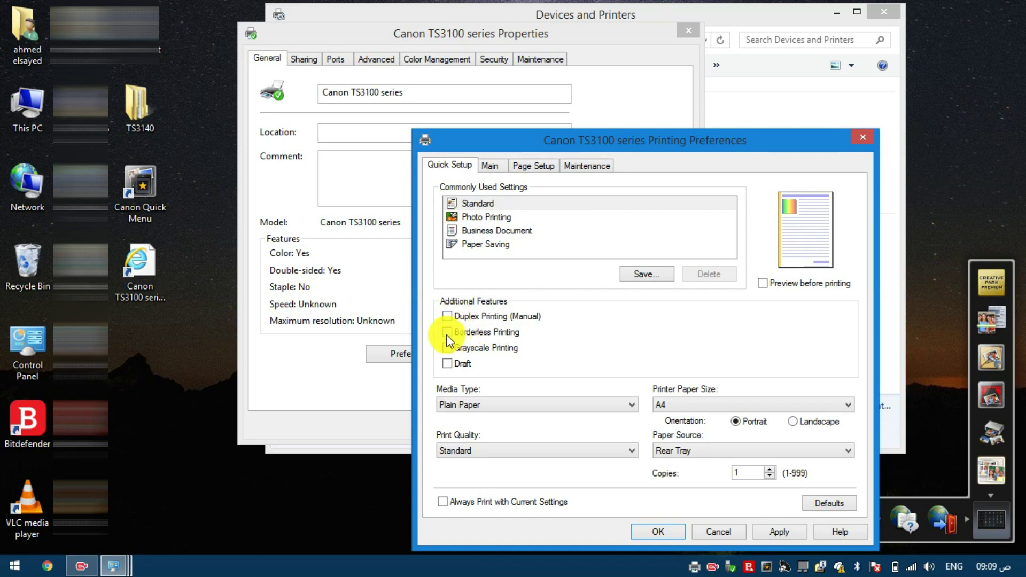
click(447, 332)
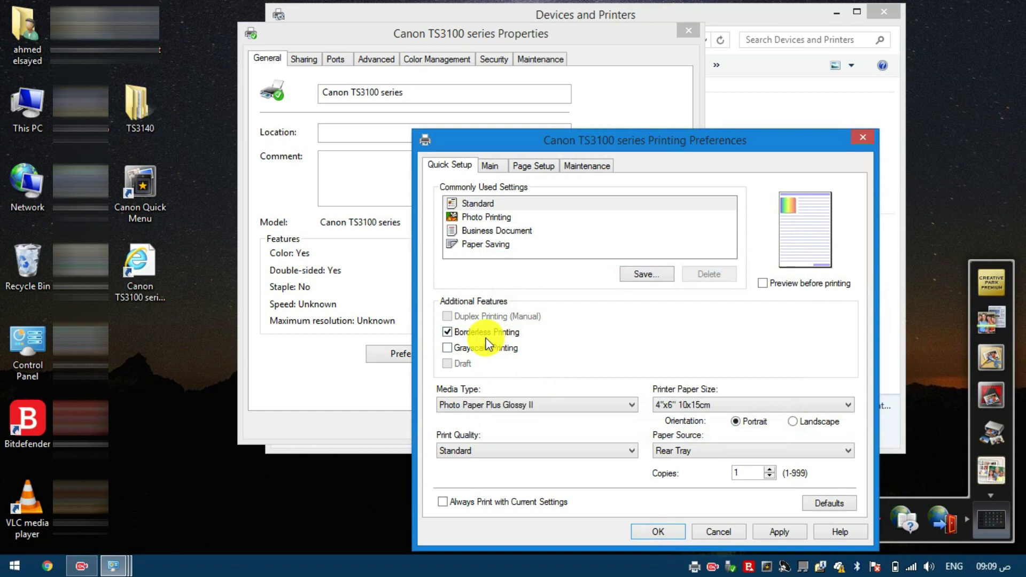
click(450, 335)
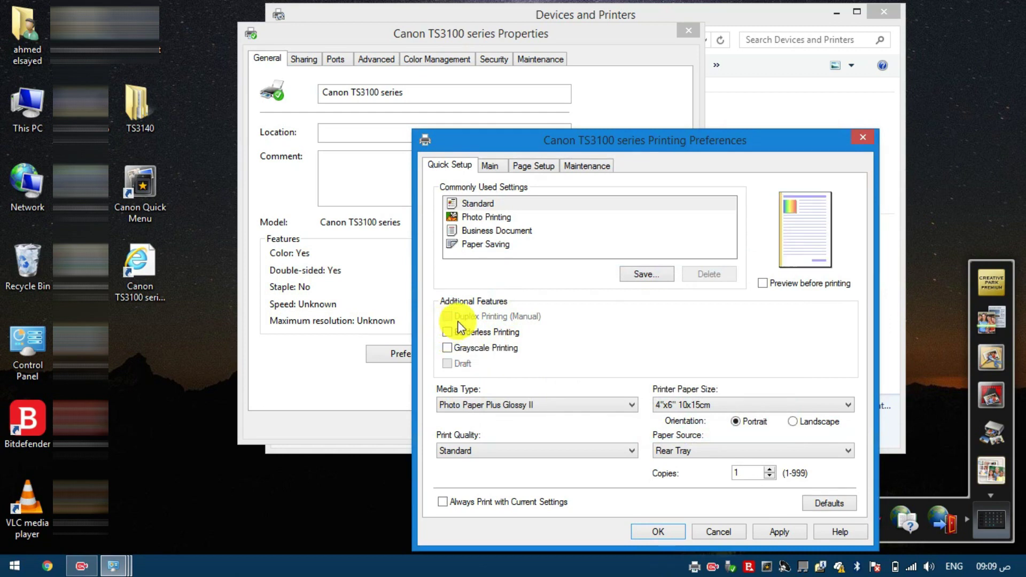
click(448, 348)
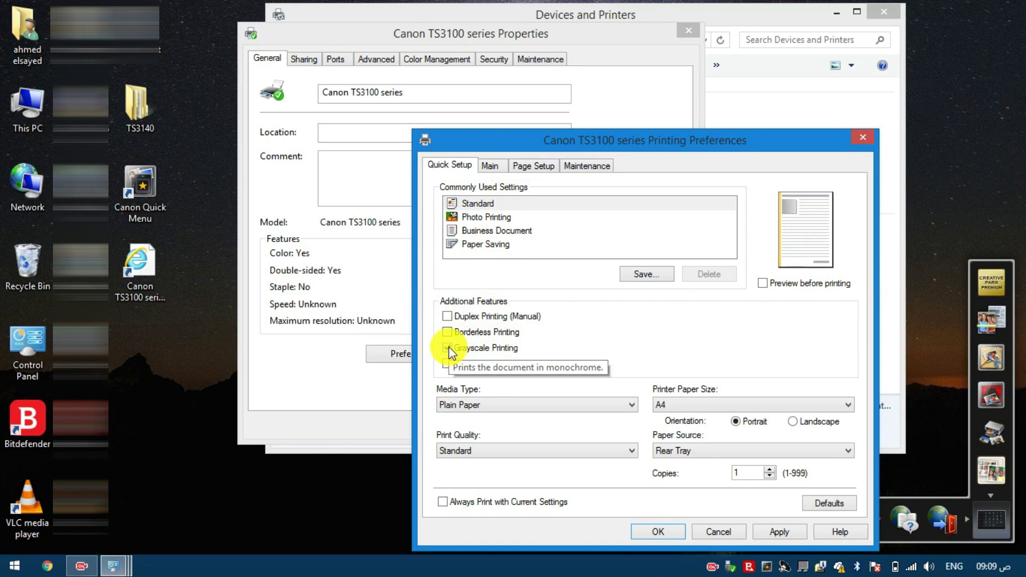
click(448, 349)
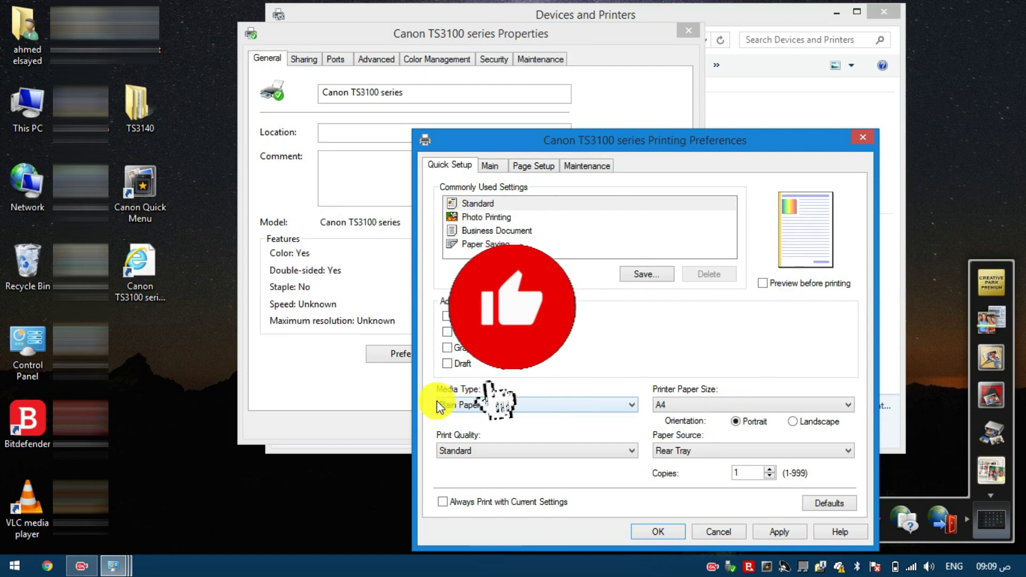
Switch the media type to Photo Paper Plus Glossy II and back to Plain Paper.
click(452, 406)
mouse_move(488, 437)
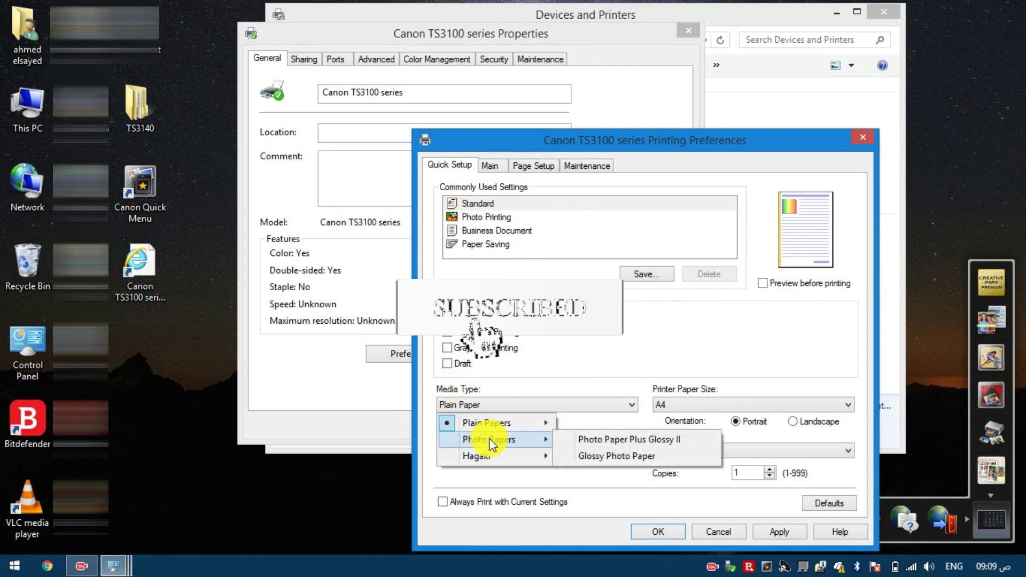
click(572, 443)
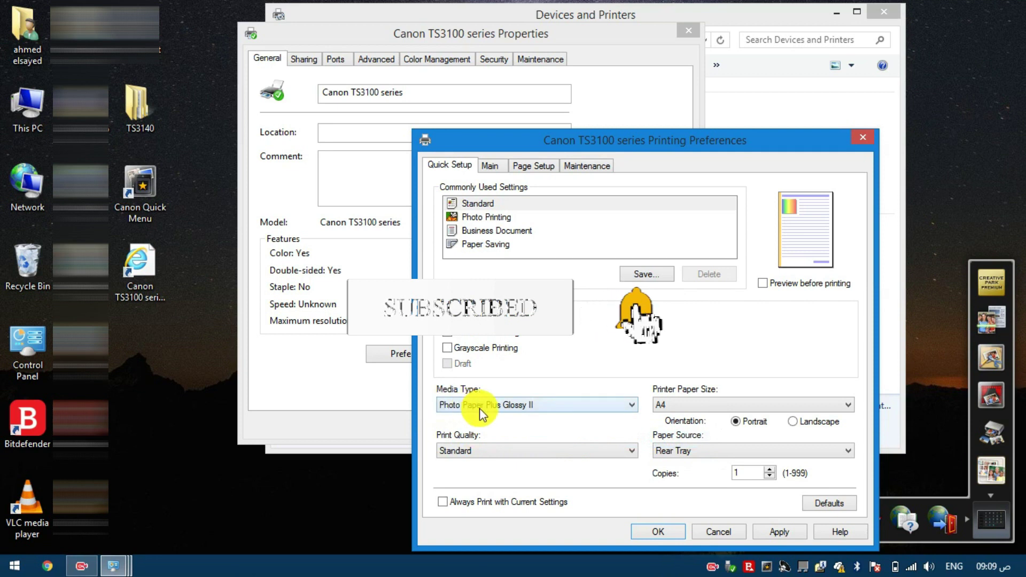
click(522, 410)
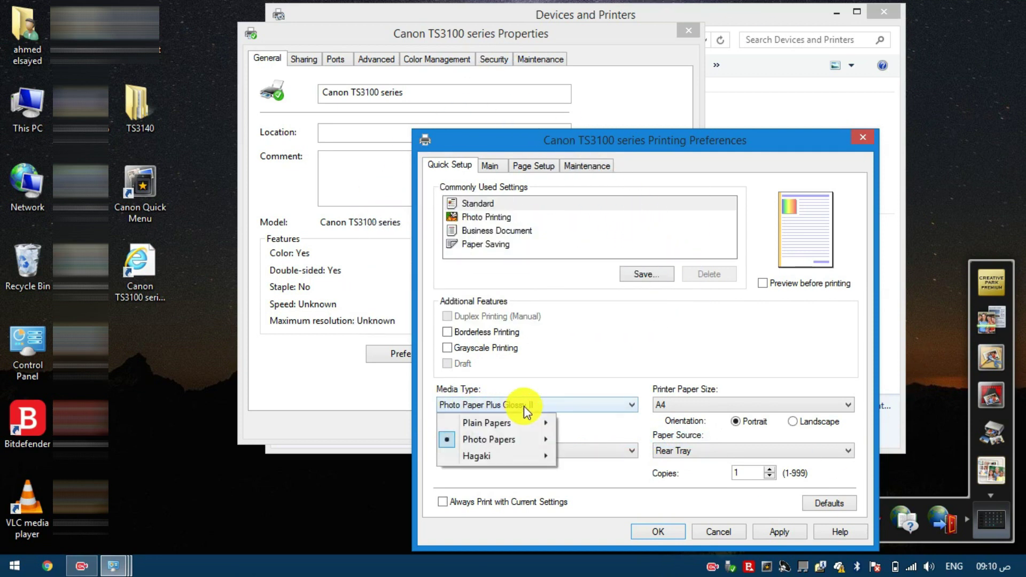
mouse_move(482, 438)
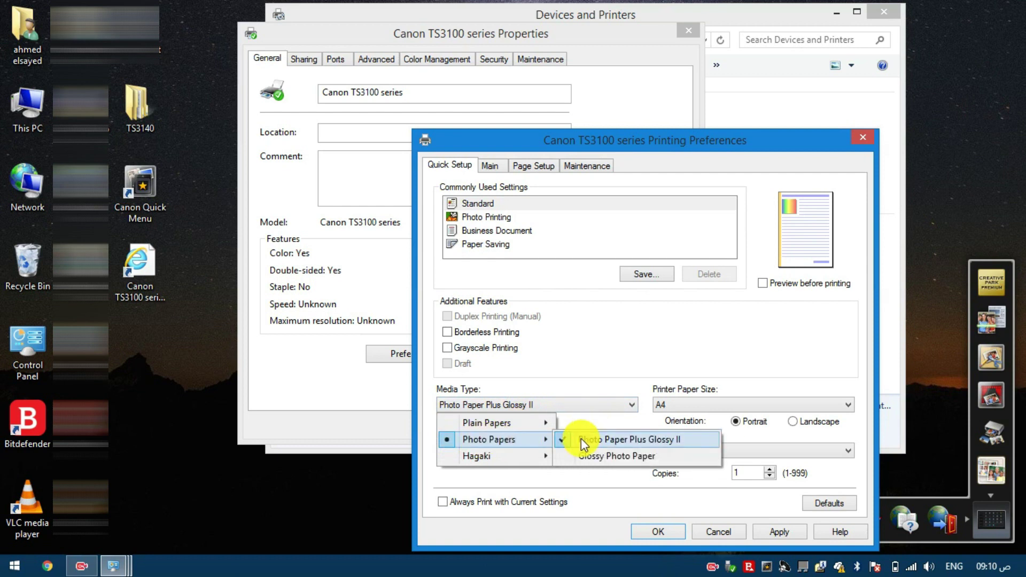
mouse_move(537, 422)
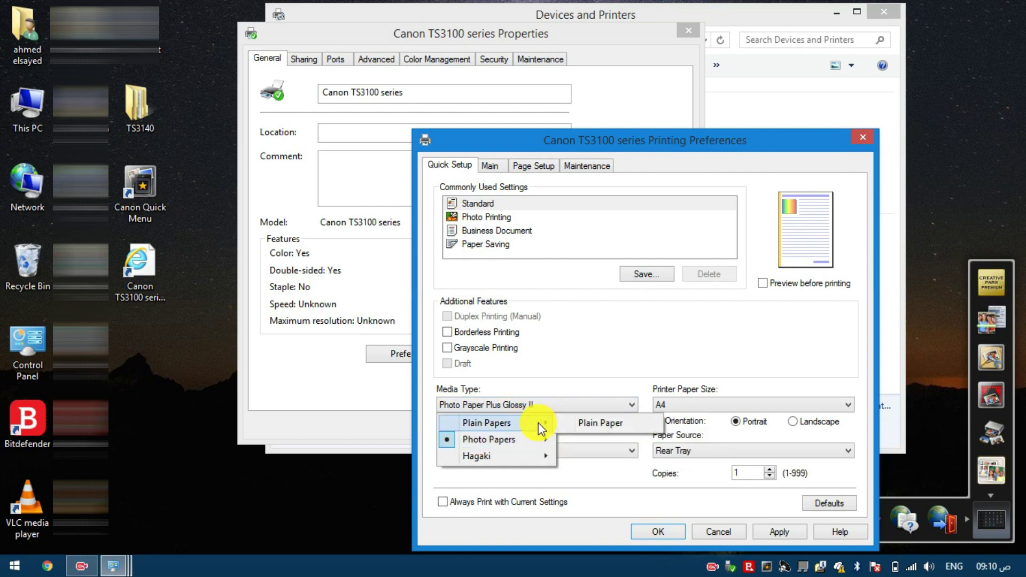
click(583, 422)
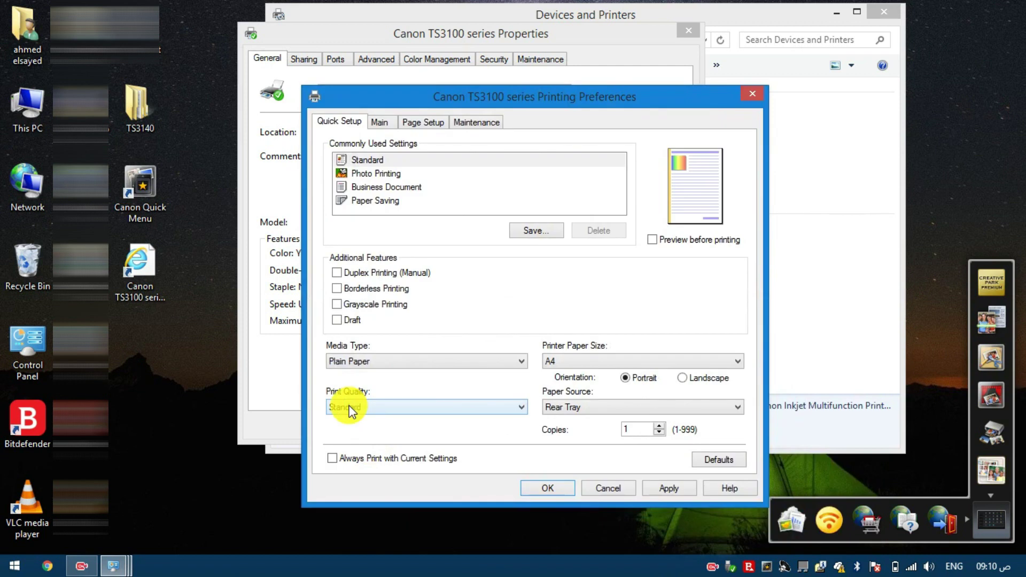
Set the print quality to High and choose A4 as the printer paper size.
click(367, 409)
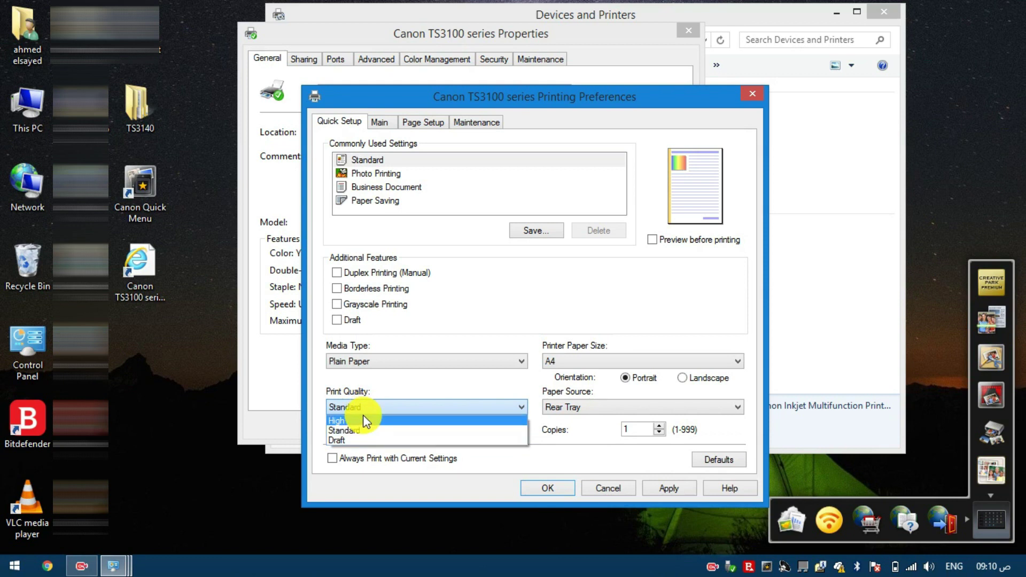
click(361, 422)
click(595, 361)
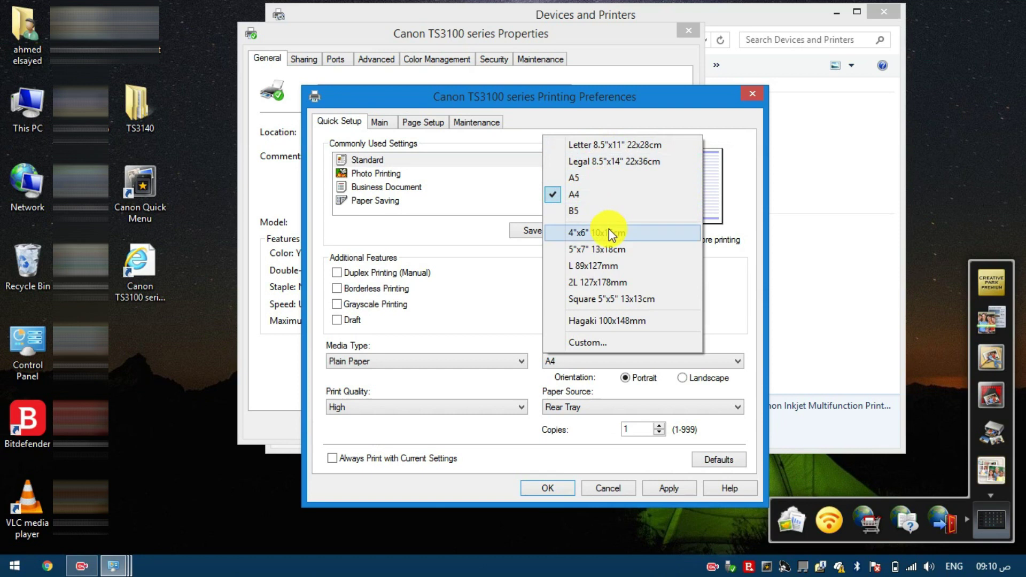
click(586, 198)
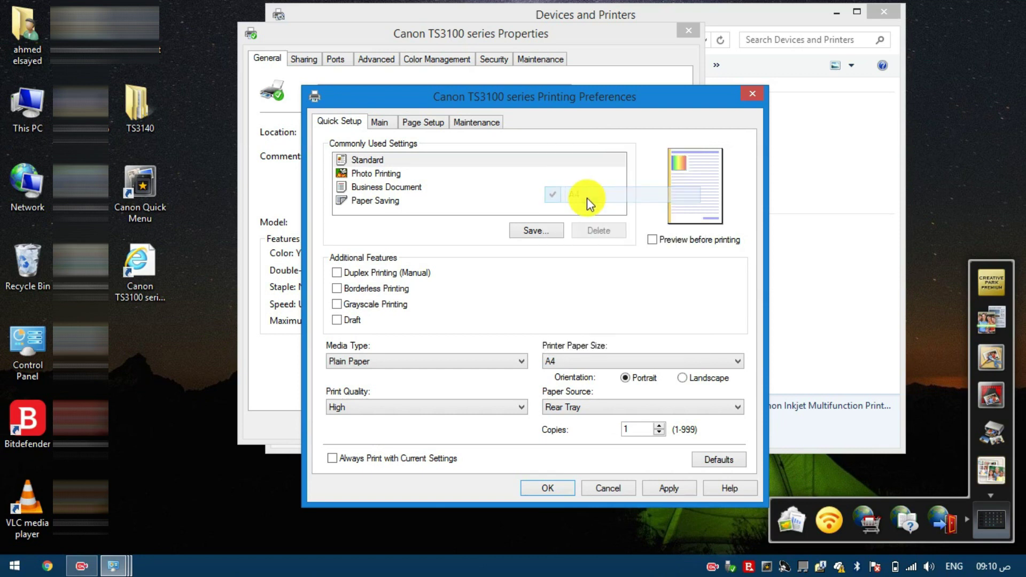
Set the number of copies to 3, accept the printing preferences, and close the printer properties and Devices and Printers.
click(659, 426)
click(659, 433)
click(659, 433)
click(660, 433)
click(660, 434)
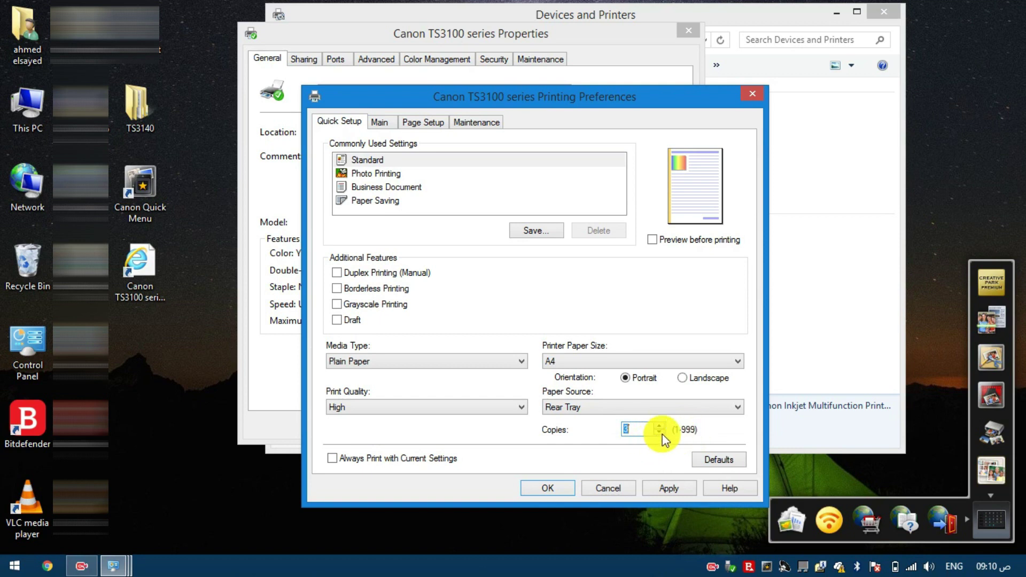
click(562, 490)
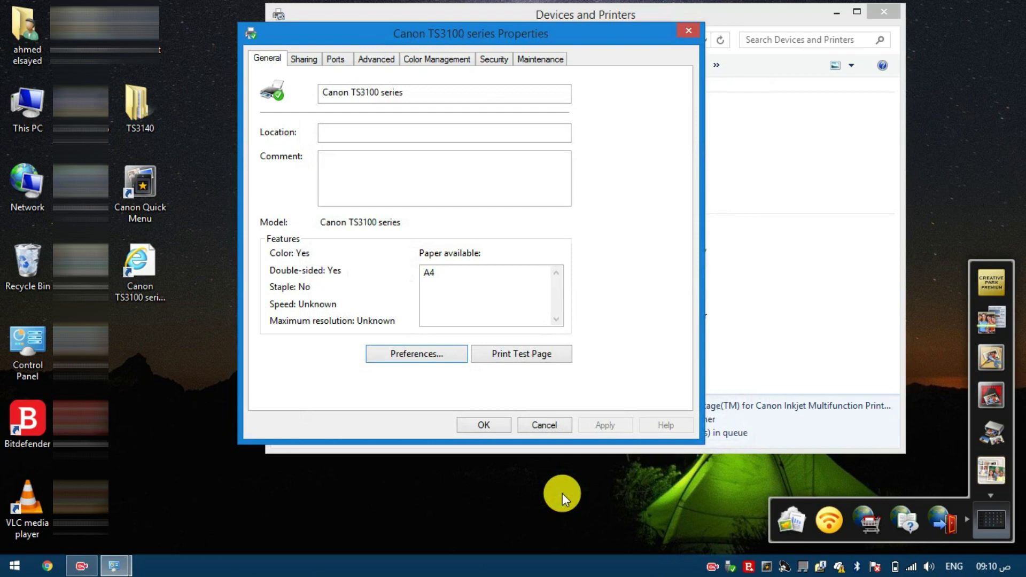
click(550, 427)
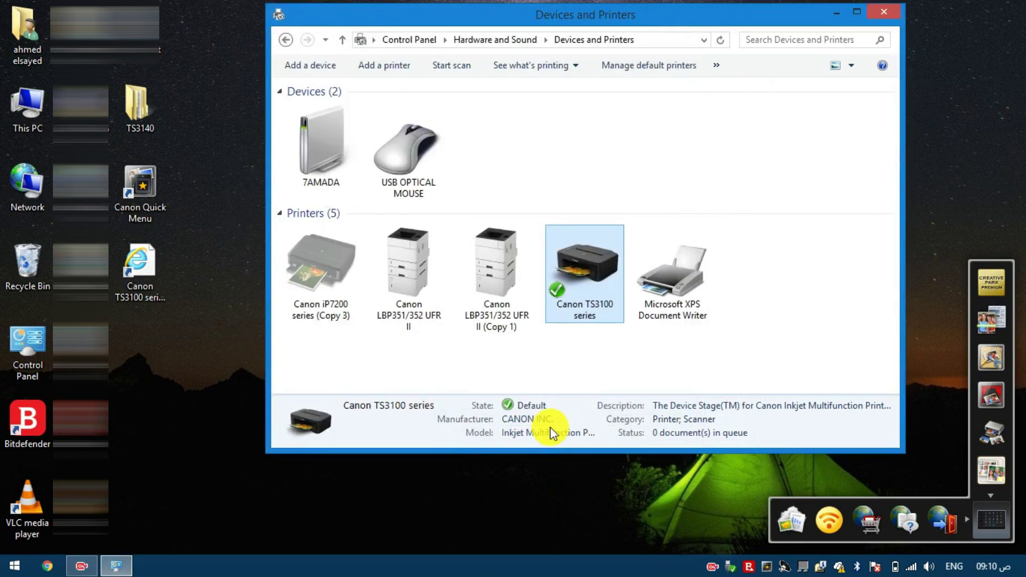
click(886, 9)
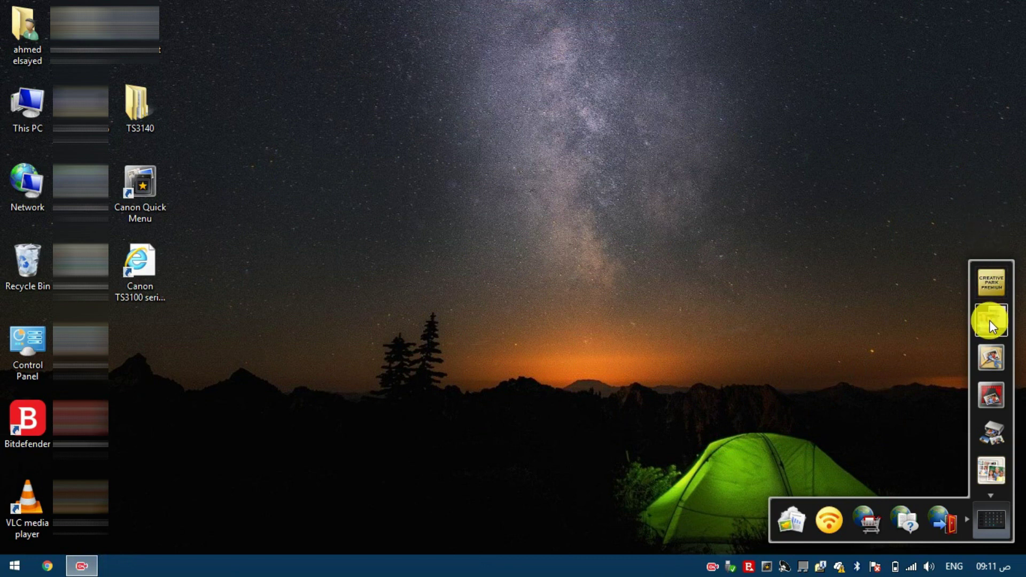
Run an automatic scan from Canon Quick Menu with the ScanGear message disabled for future scans, and close the scanned image in My Image Garden.
click(988, 324)
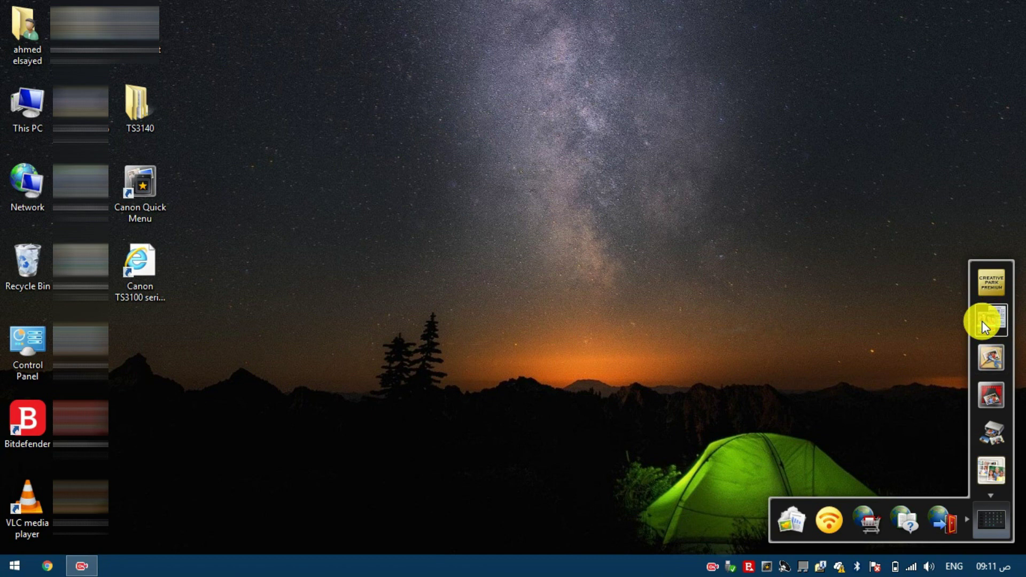
click(348, 289)
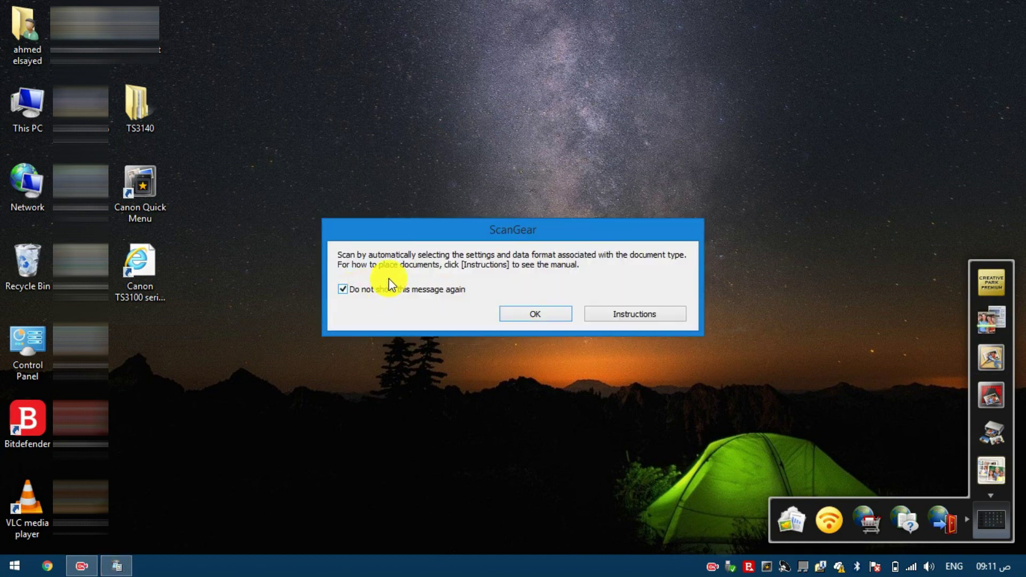
click(541, 318)
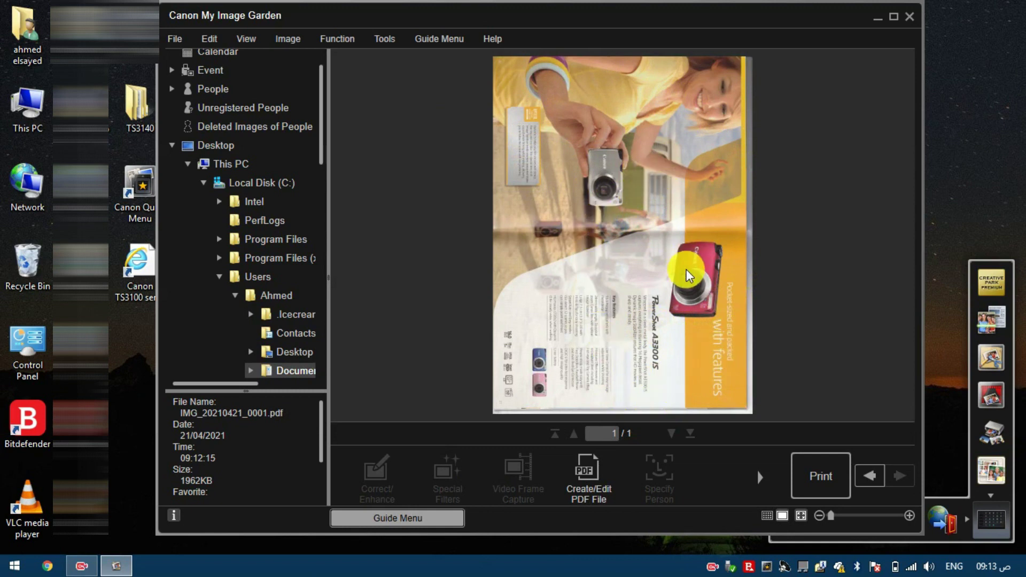
click(910, 16)
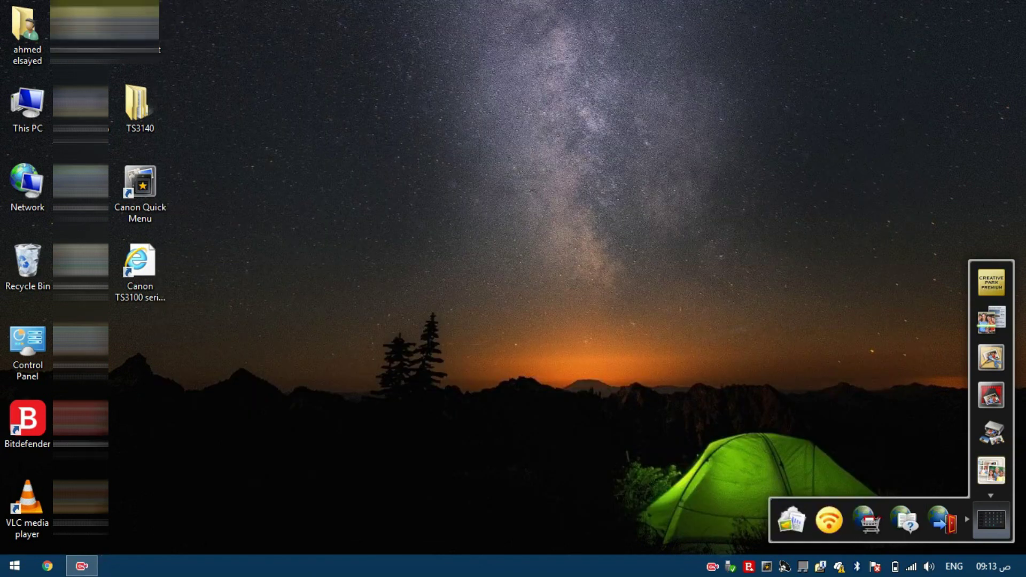
View the scanned file IMG_20210421_0001 from the user's Documents folder, and close the reader and the folder.
double_click(25, 53)
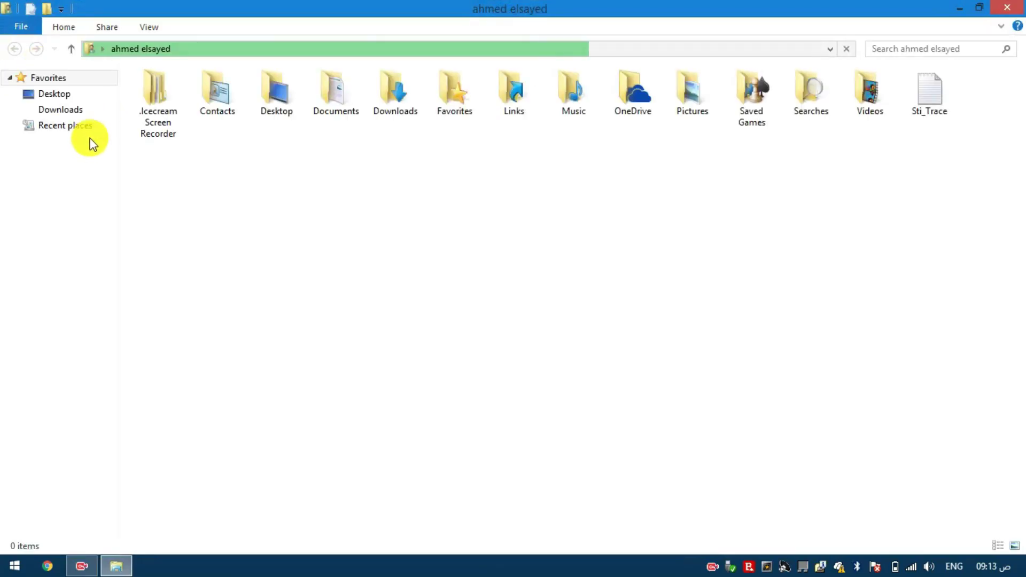
double_click(337, 104)
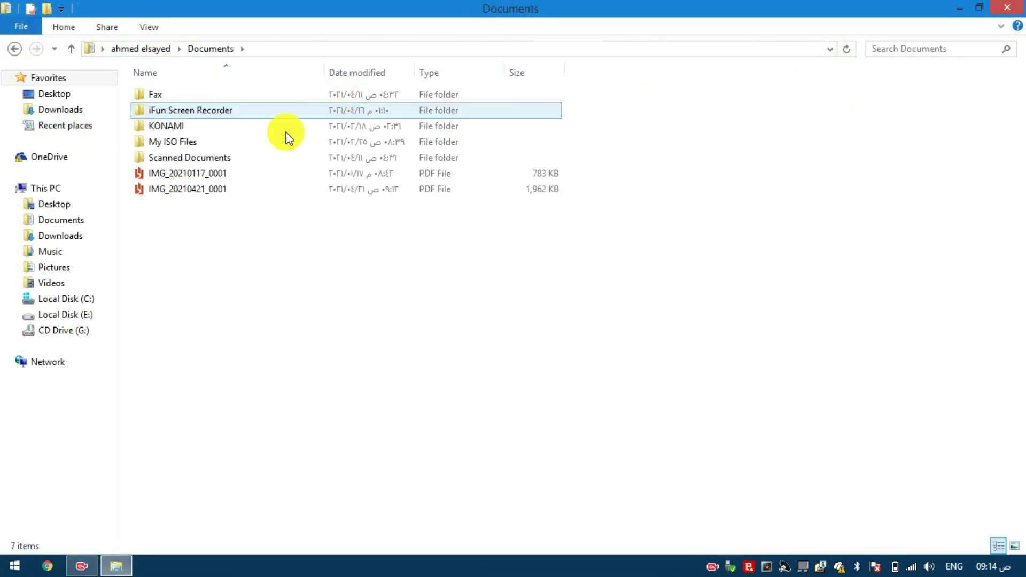
double_click(181, 193)
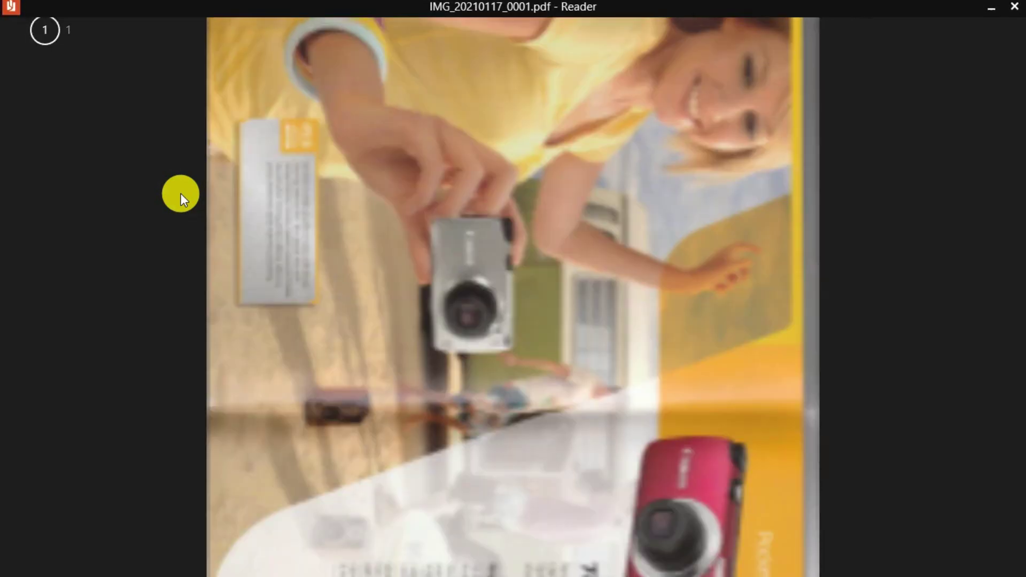
scroll(181, 193, down, 5)
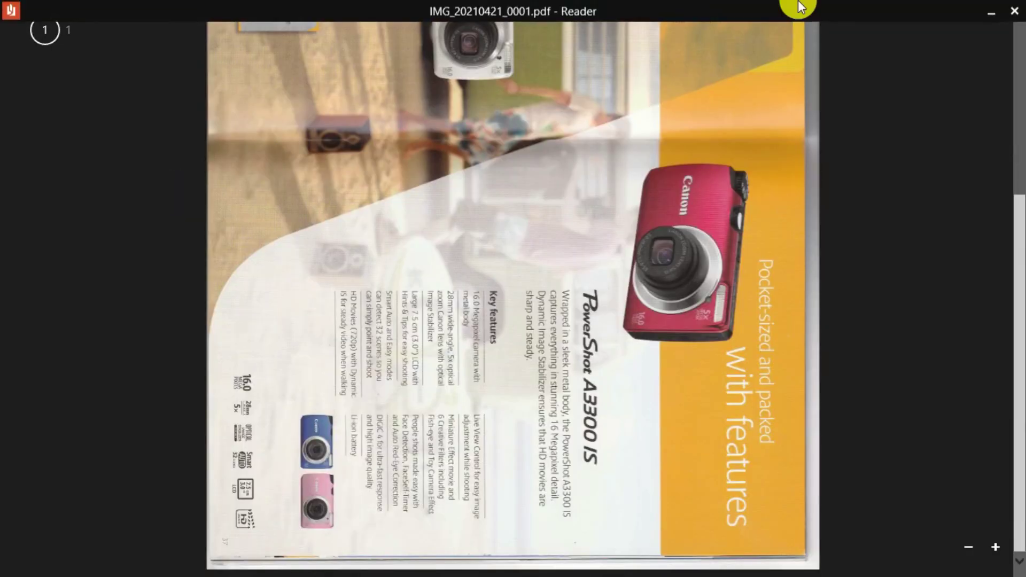
click(1012, 8)
click(1007, 7)
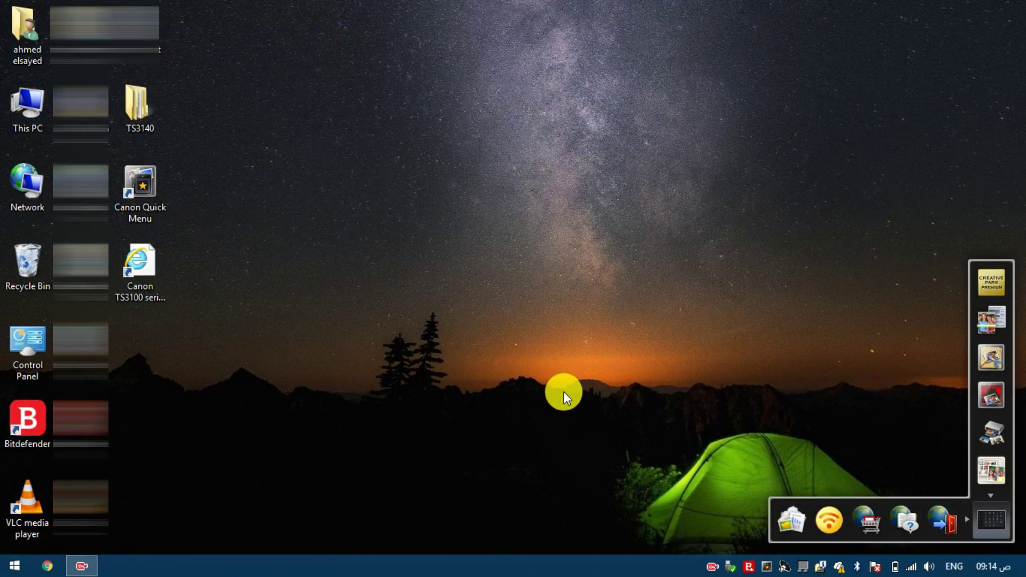